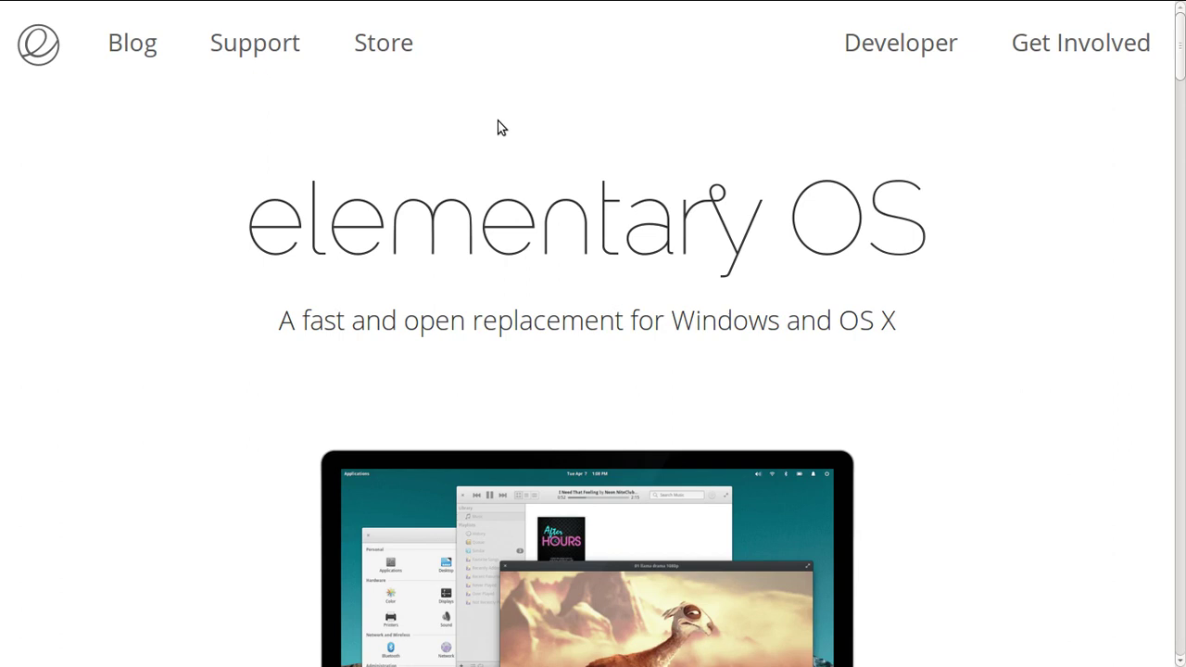
Scroll the elementary.io page down to the laptop screenshot and the $5, $10, $25 donation buttons
{"action": "scroll", "coordinate": [497, 127], "scroll_direction": "down", "scroll_amount": 4}
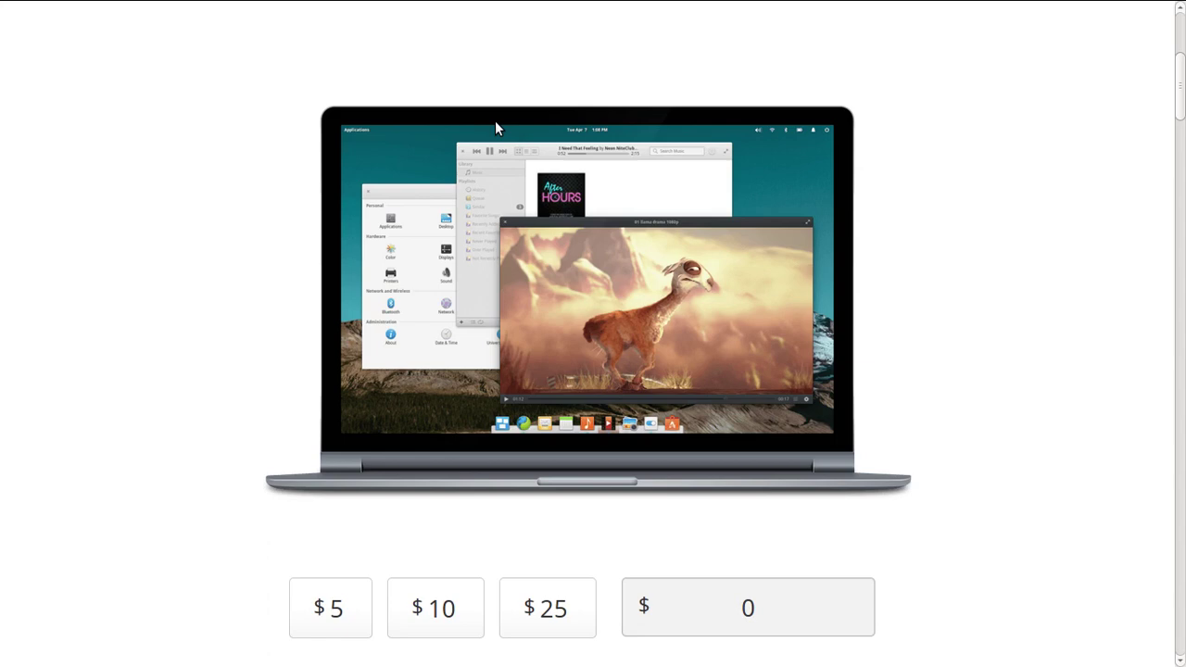
{"action": "scroll", "coordinate": [494, 120], "scroll_direction": "down", "scroll_amount": 4}
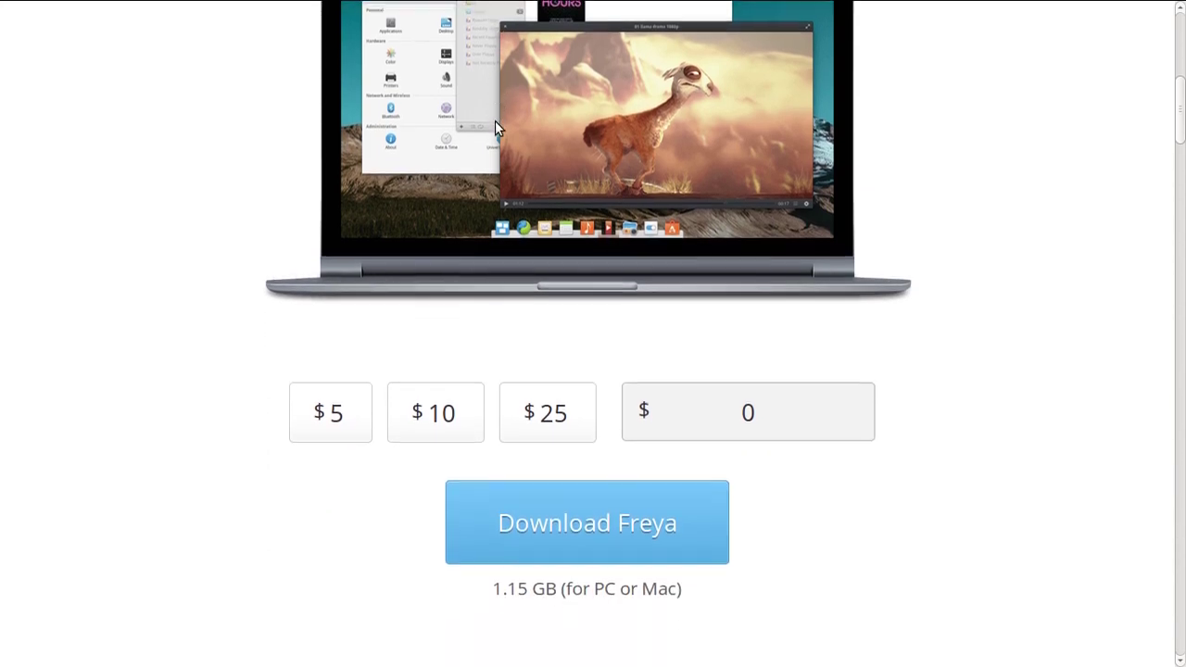
{"action": "scroll", "coordinate": [495, 128], "scroll_direction": "down", "scroll_amount": 1}
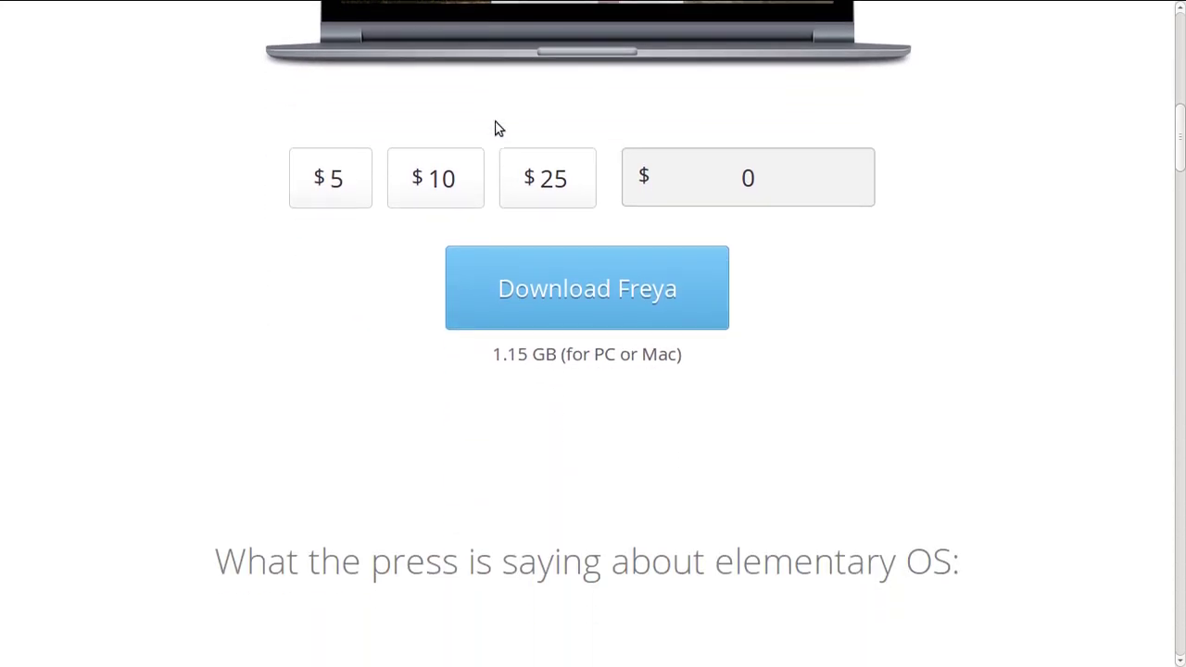
{"action": "scroll", "coordinate": [495, 130], "scroll_direction": "down", "scroll_amount": 4}
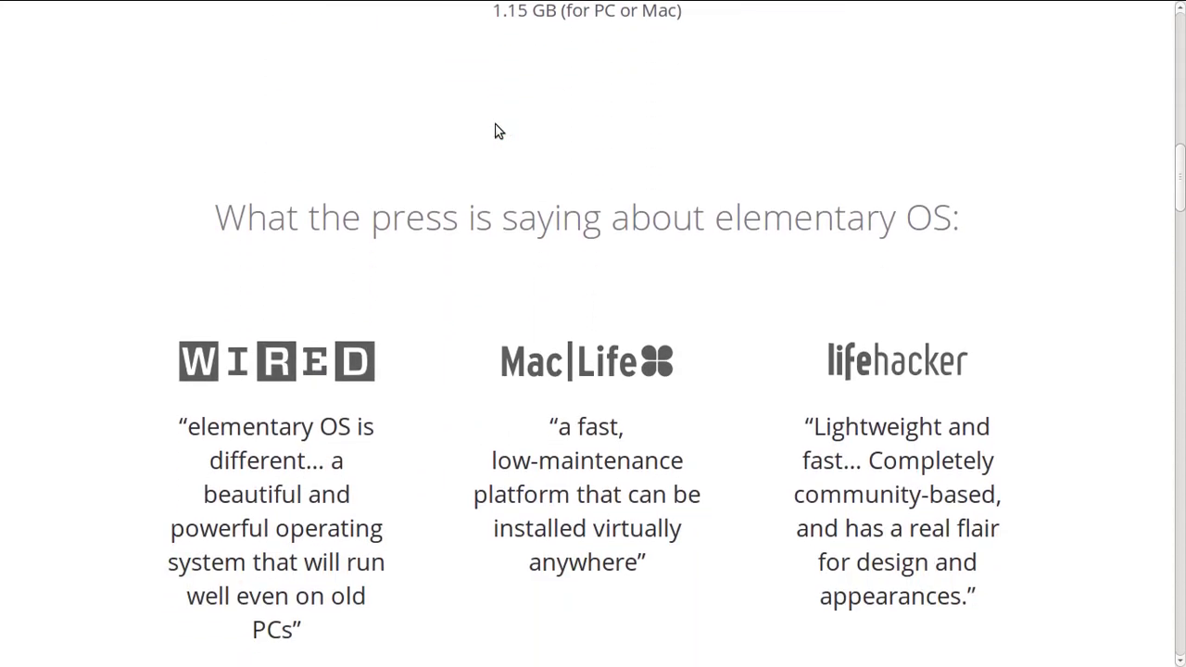
{"action": "scroll", "coordinate": [495, 131], "scroll_direction": "down", "scroll_amount": 3}
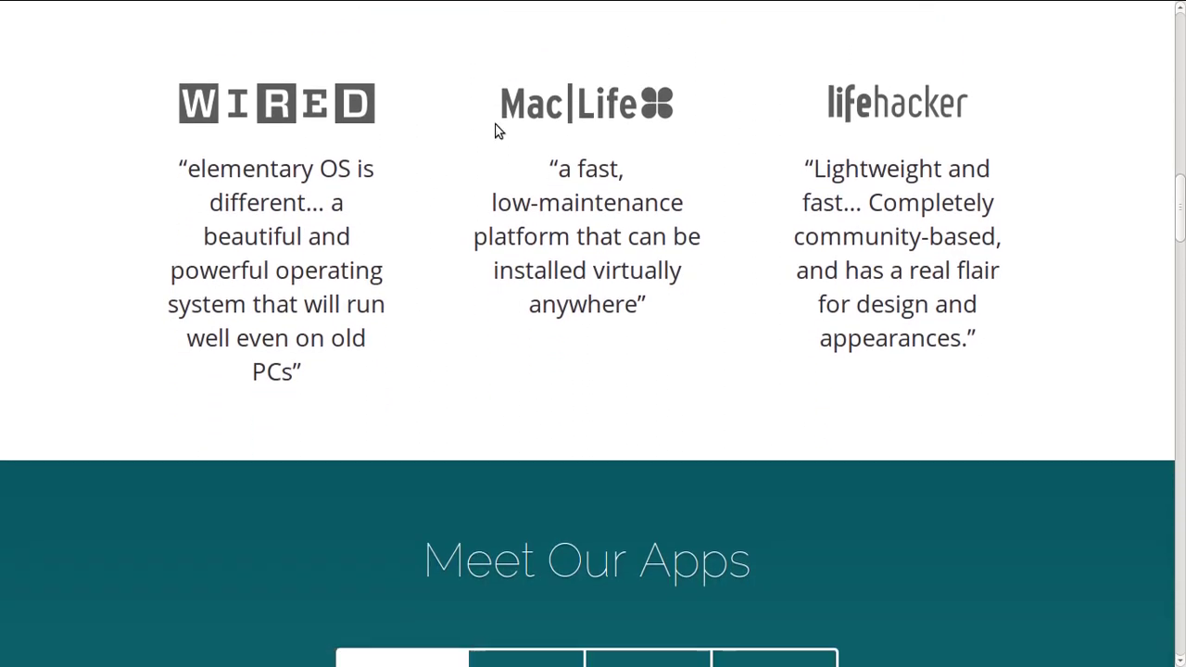
{"action": "scroll", "coordinate": [495, 131], "scroll_direction": "down", "scroll_amount": 6}
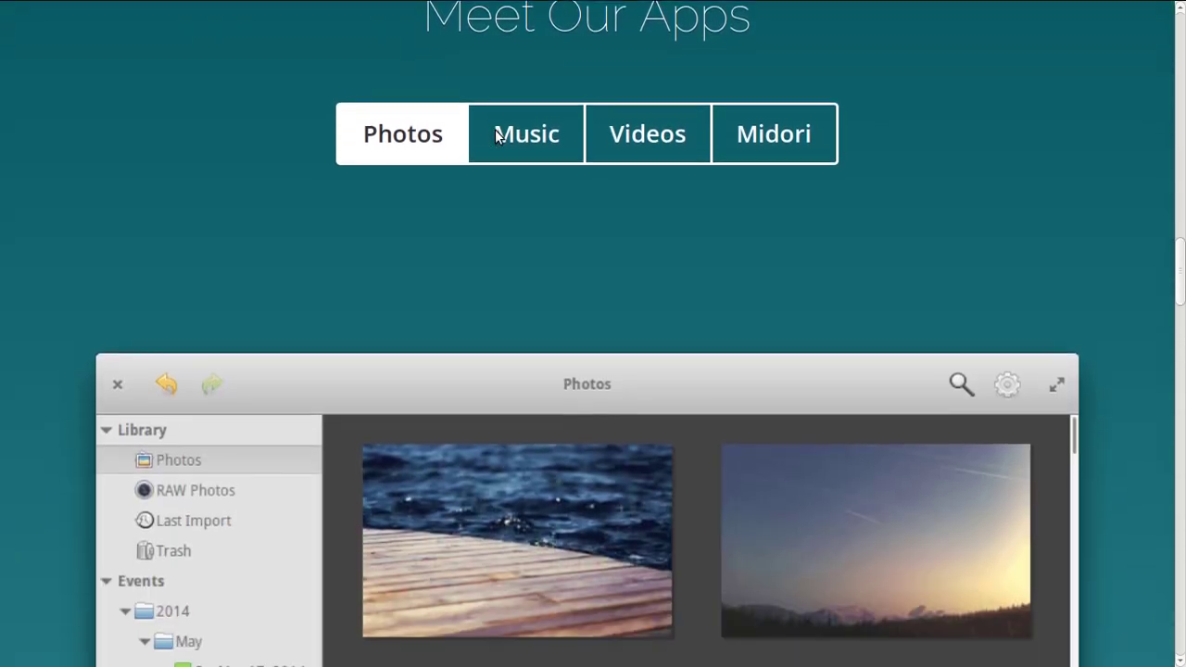
{"action": "scroll", "coordinate": [495, 137], "scroll_direction": "down", "scroll_amount": 1}
{"action": "scroll", "coordinate": [495, 138], "scroll_direction": "down", "scroll_amount": 3}
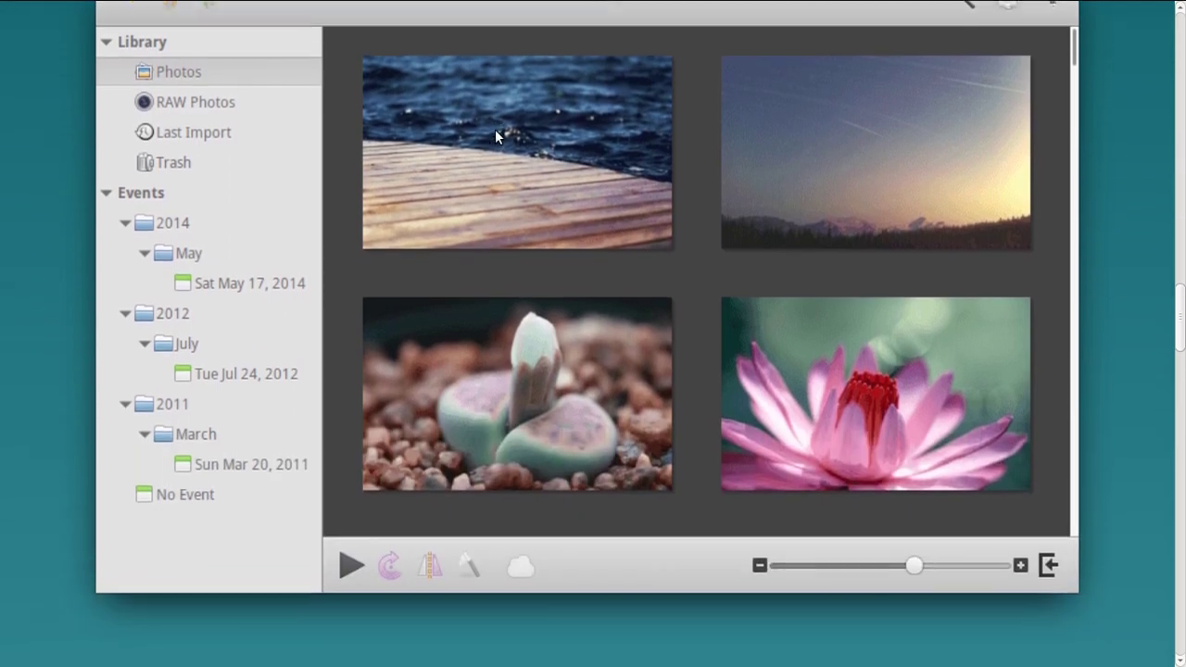
{"action": "scroll", "coordinate": [495, 134], "scroll_direction": "down", "scroll_amount": 7}
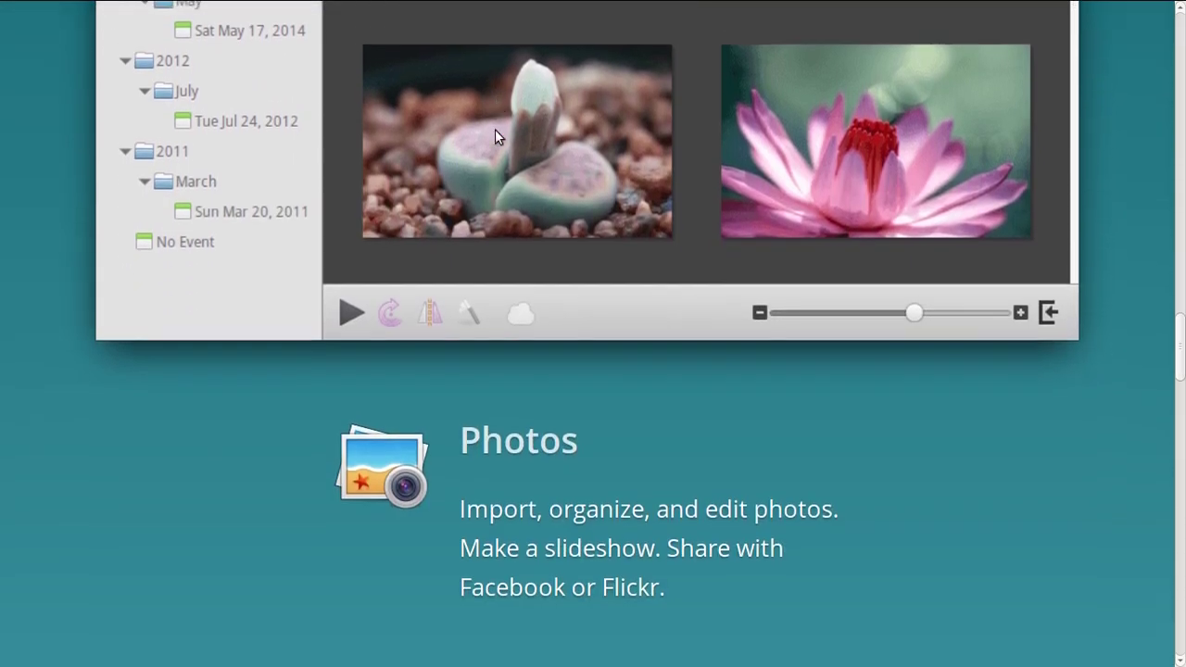
{"action": "scroll", "coordinate": [497, 131], "scroll_direction": "down", "scroll_amount": 6}
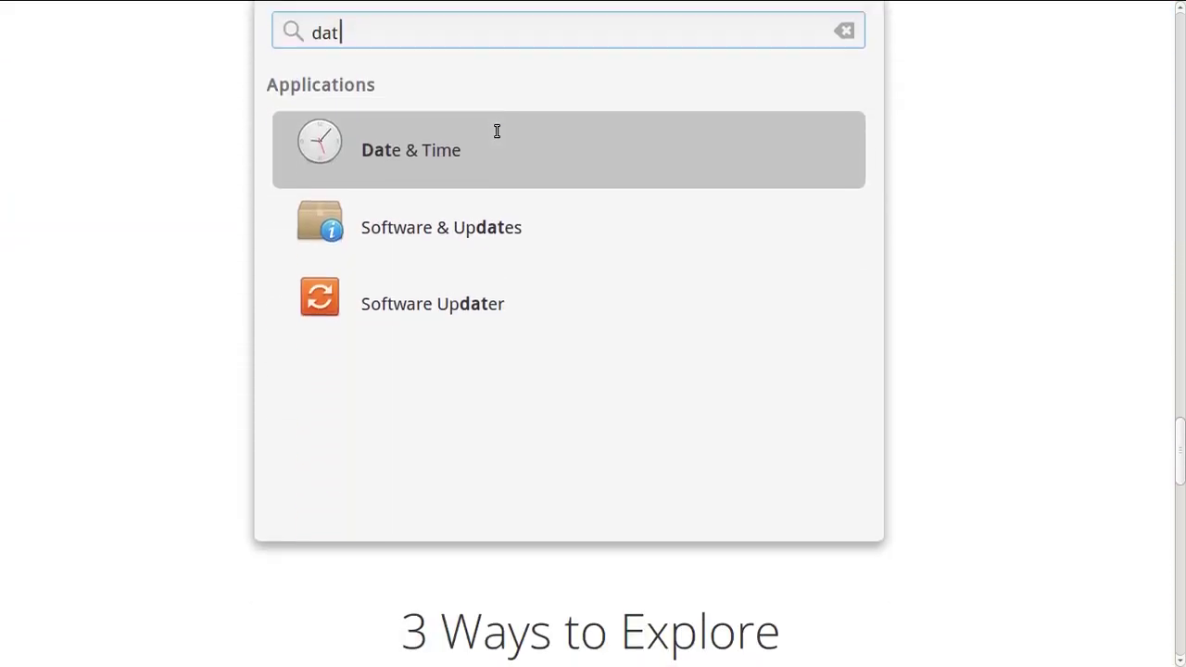
{"action": "scroll", "coordinate": [495, 137], "scroll_direction": "down", "scroll_amount": 4}
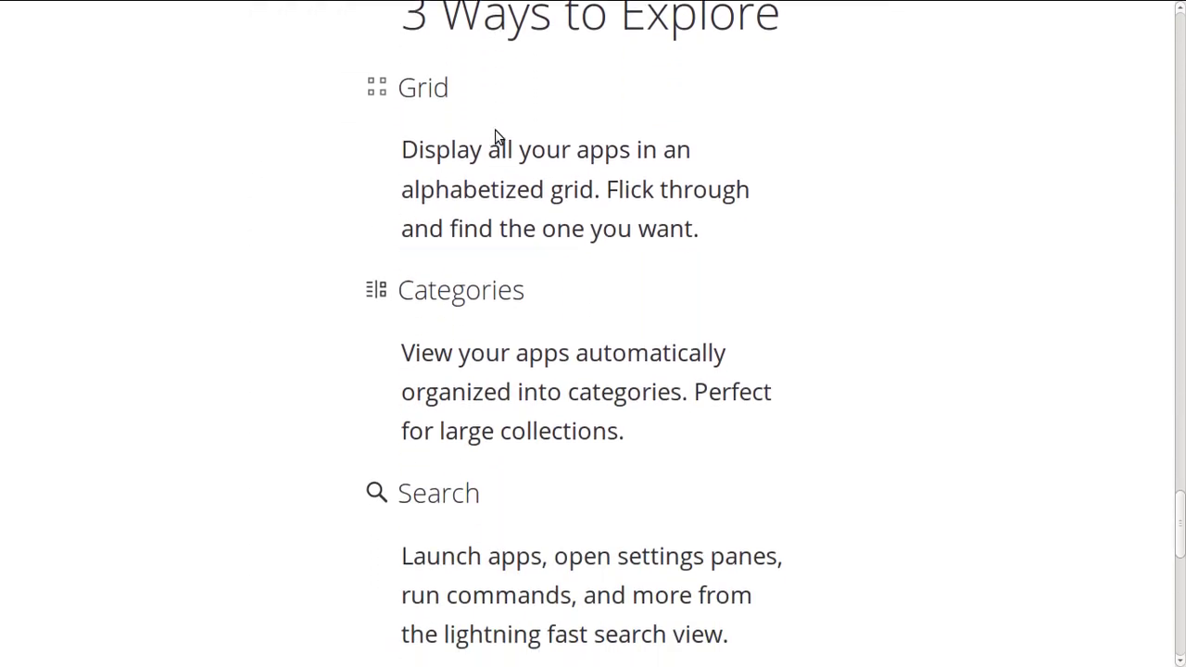
{"action": "scroll", "coordinate": [497, 132], "scroll_direction": "down", "scroll_amount": 7}
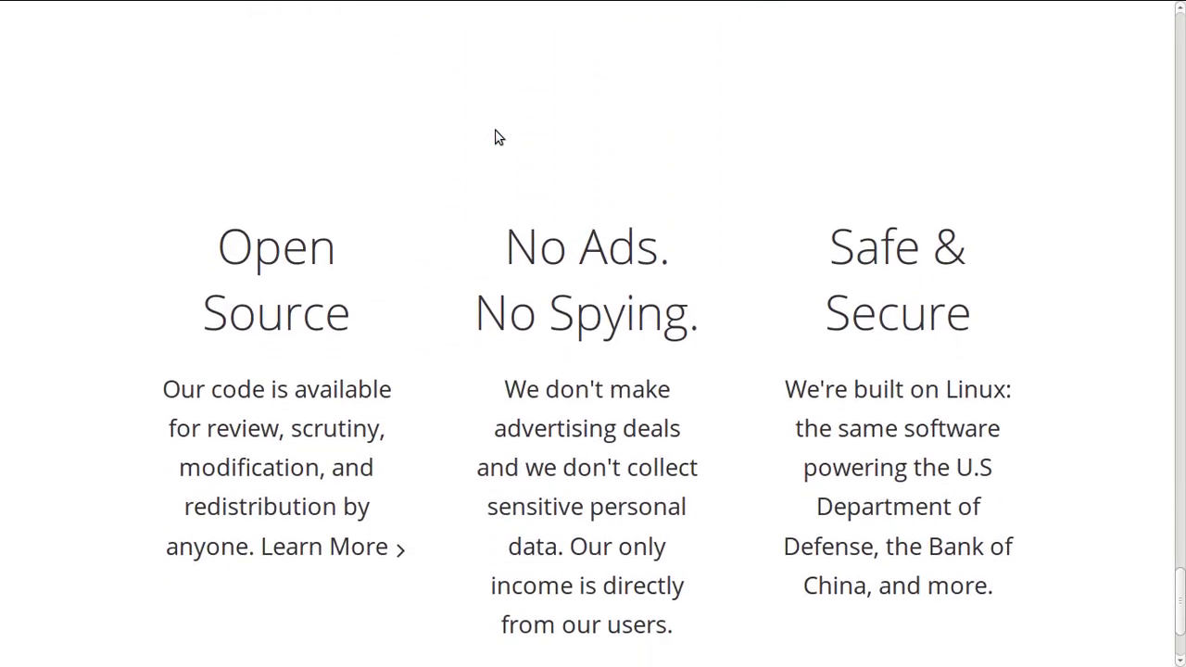
{"action": "scroll", "coordinate": [494, 121], "scroll_direction": "up", "scroll_amount": 16}
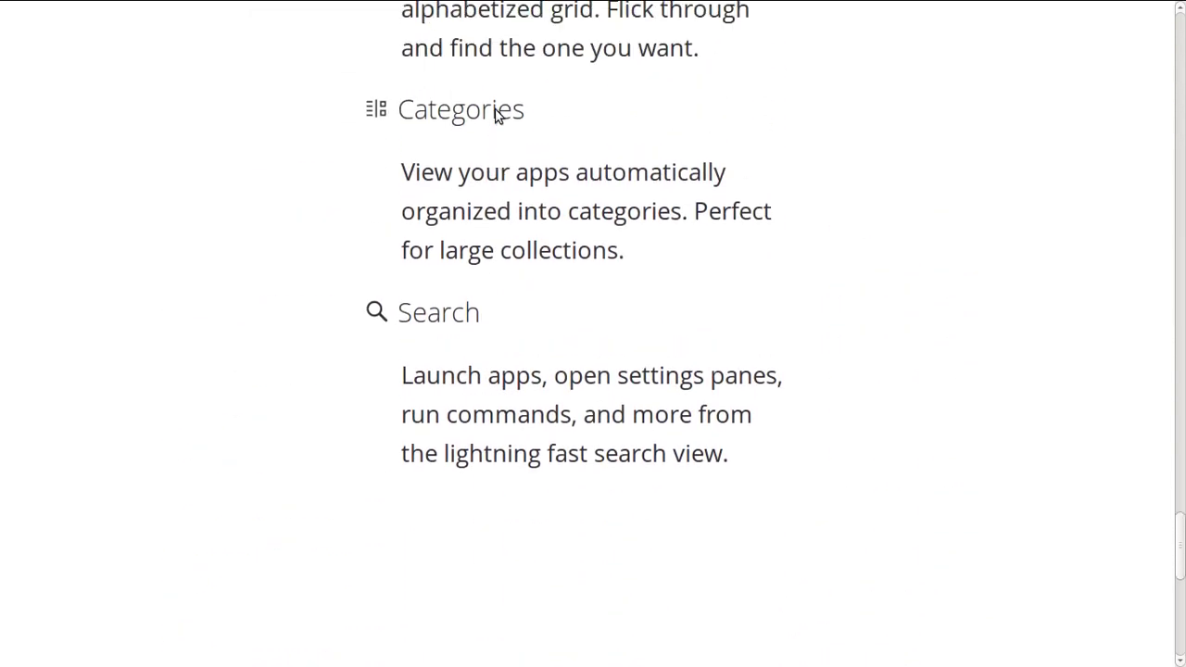
{"action": "scroll", "coordinate": [495, 116], "scroll_direction": "up", "scroll_amount": 12}
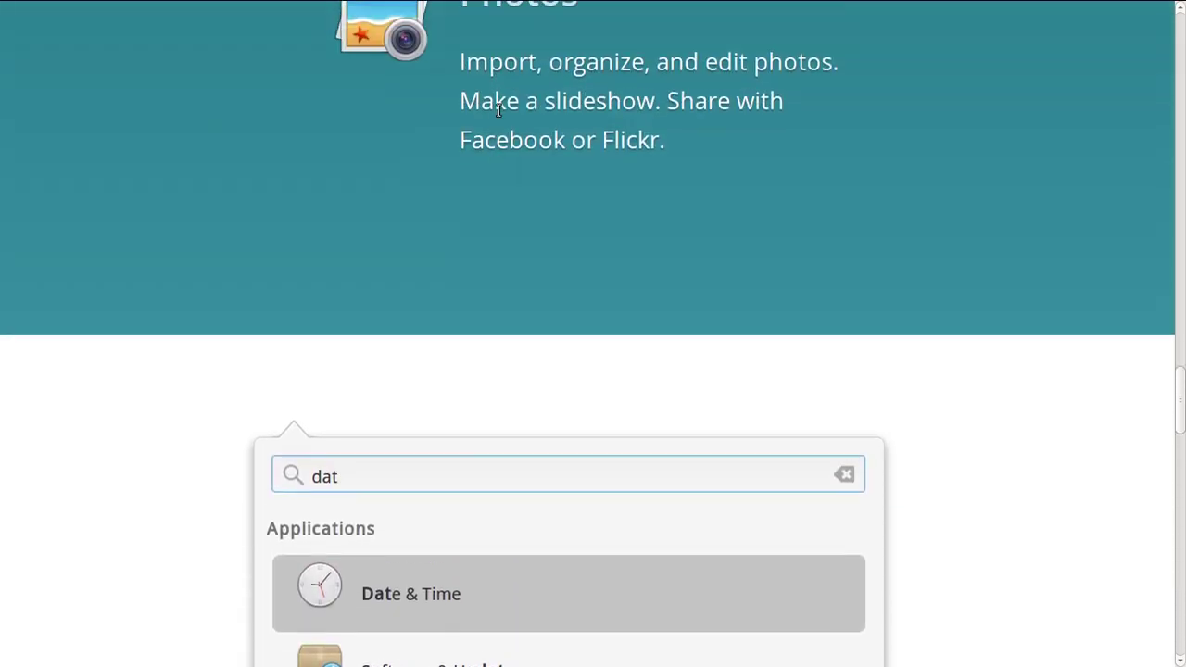
{"action": "scroll", "coordinate": [497, 109], "scroll_direction": "up", "scroll_amount": 4}
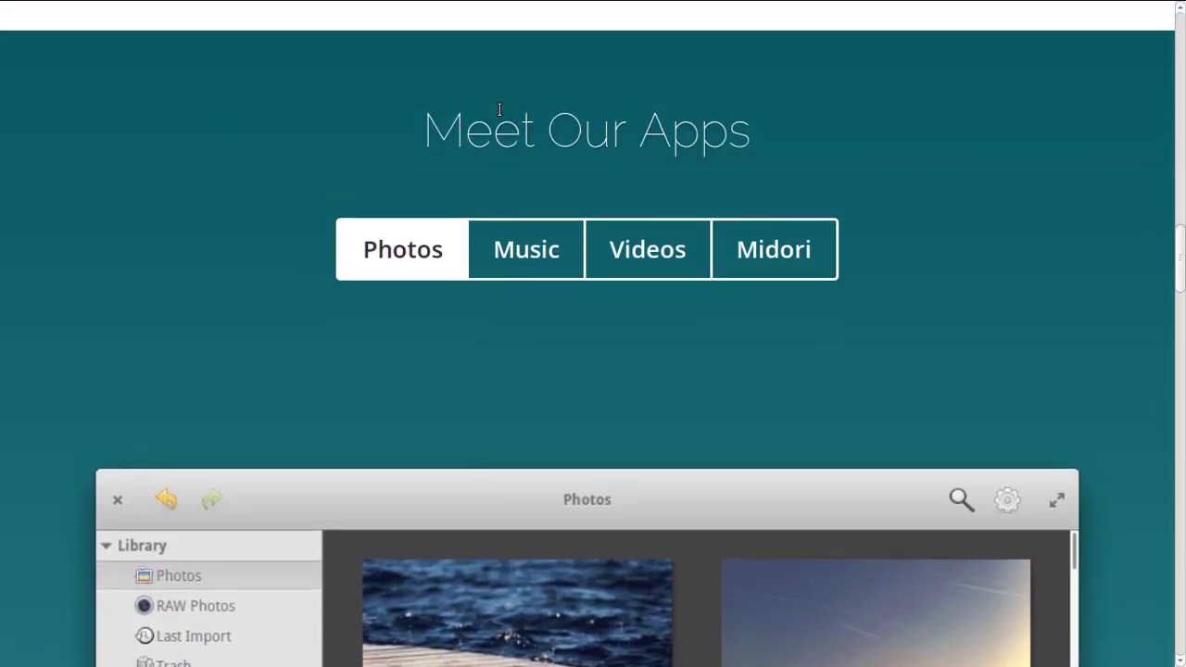
{"action": "scroll", "coordinate": [500, 112], "scroll_direction": "up", "scroll_amount": 9}
{"action": "scroll", "coordinate": [499, 113], "scroll_direction": "up", "scroll_amount": 5}
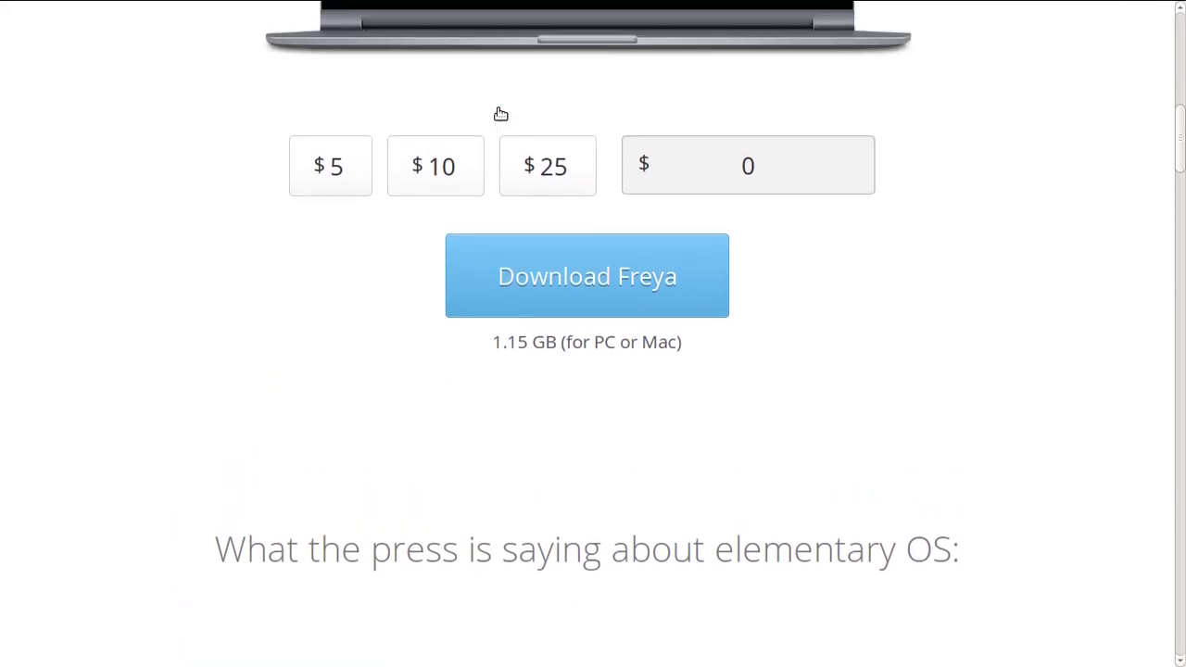
{"action": "scroll", "coordinate": [498, 108], "scroll_direction": "up", "scroll_amount": 1}
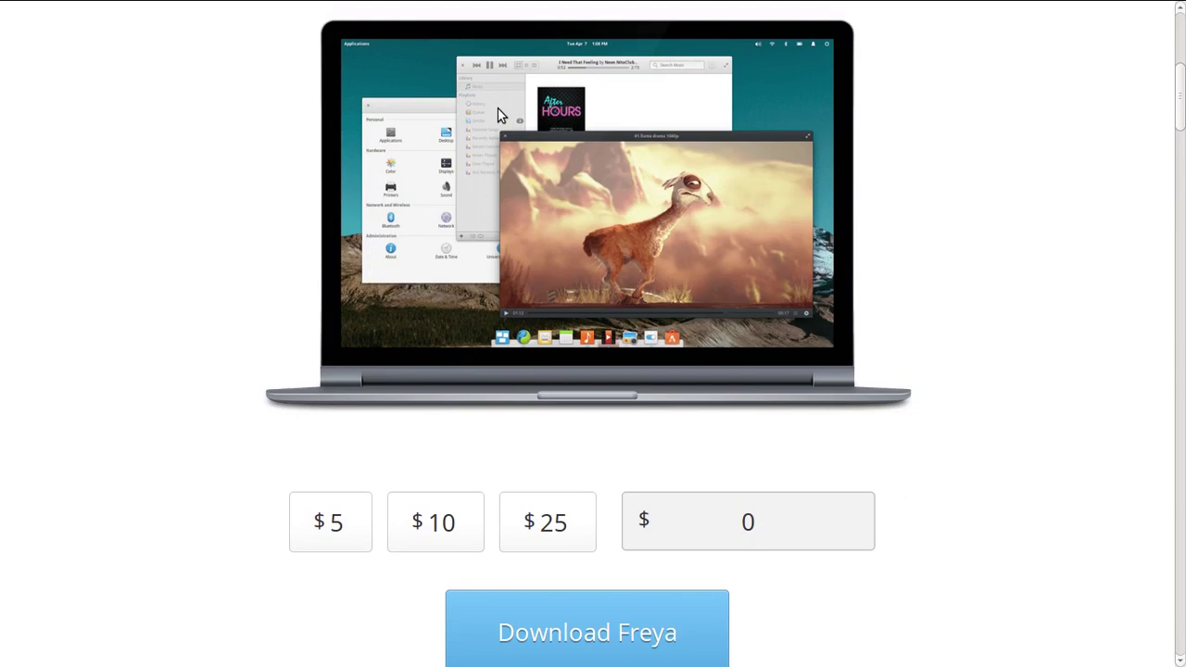
{"action": "scroll", "coordinate": [499, 121], "scroll_direction": "down", "scroll_amount": 2}
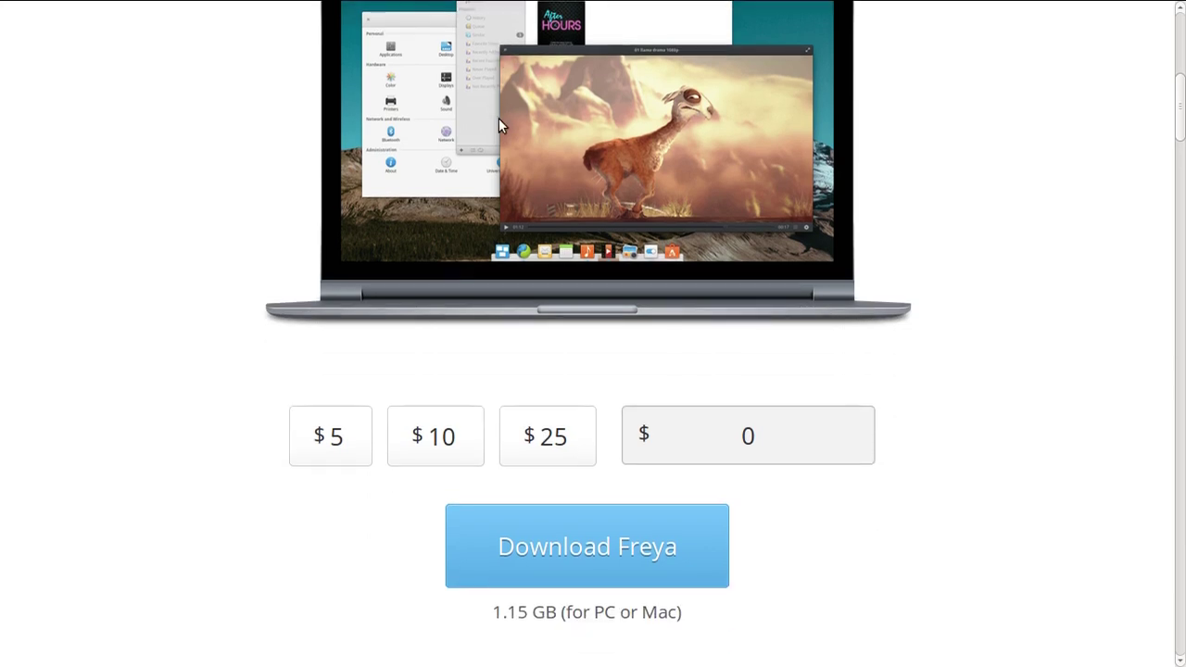
{"action": "scroll", "coordinate": [499, 120], "scroll_direction": "down", "scroll_amount": 2}
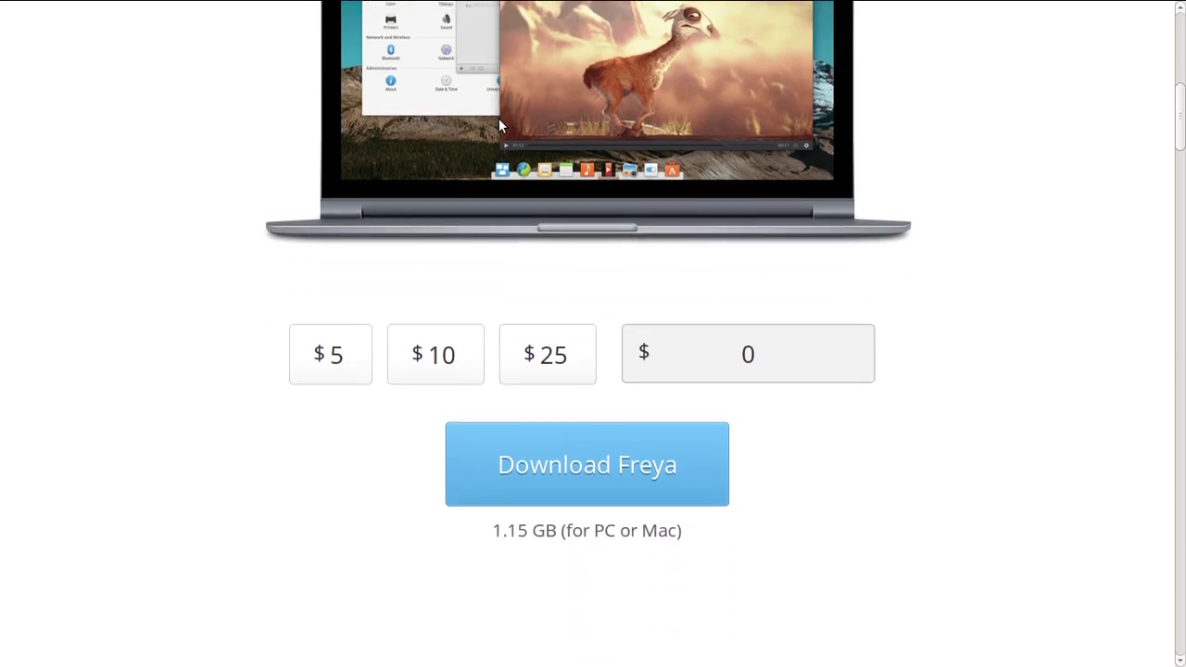
{"action": "scroll", "coordinate": [498, 120], "scroll_direction": "down", "scroll_amount": 4}
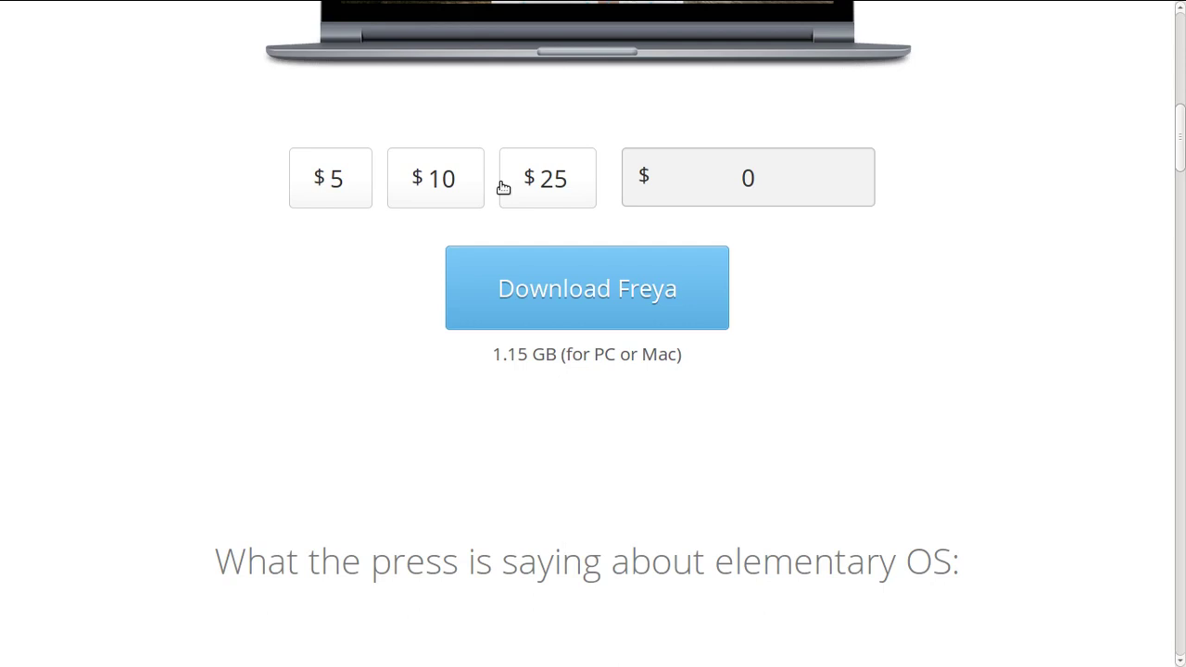
Replace the custom donation amount on elementary.io with 0
{"action": "left_click", "coordinate": [782, 179]}
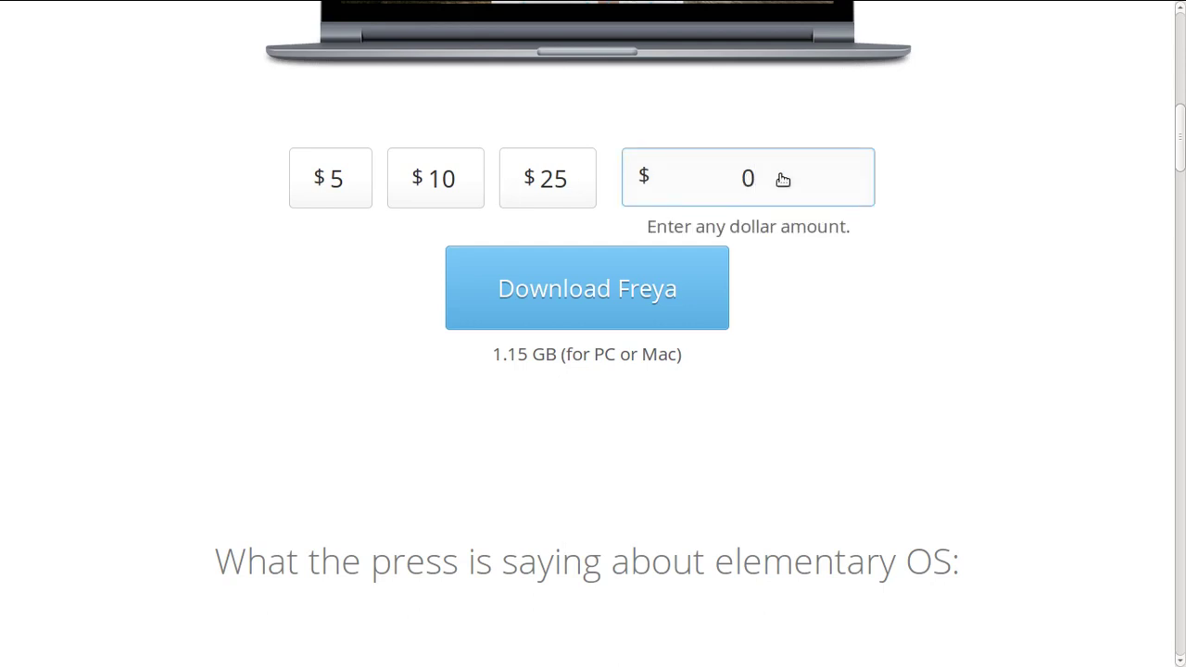
{"action": "key", "text": "BackSpace"}
{"action": "type", "text": "0"}
Pick the Freya 64-bit download, cancel its save prompt, and scroll back to the page top
{"action": "left_click", "coordinate": [660, 306]}
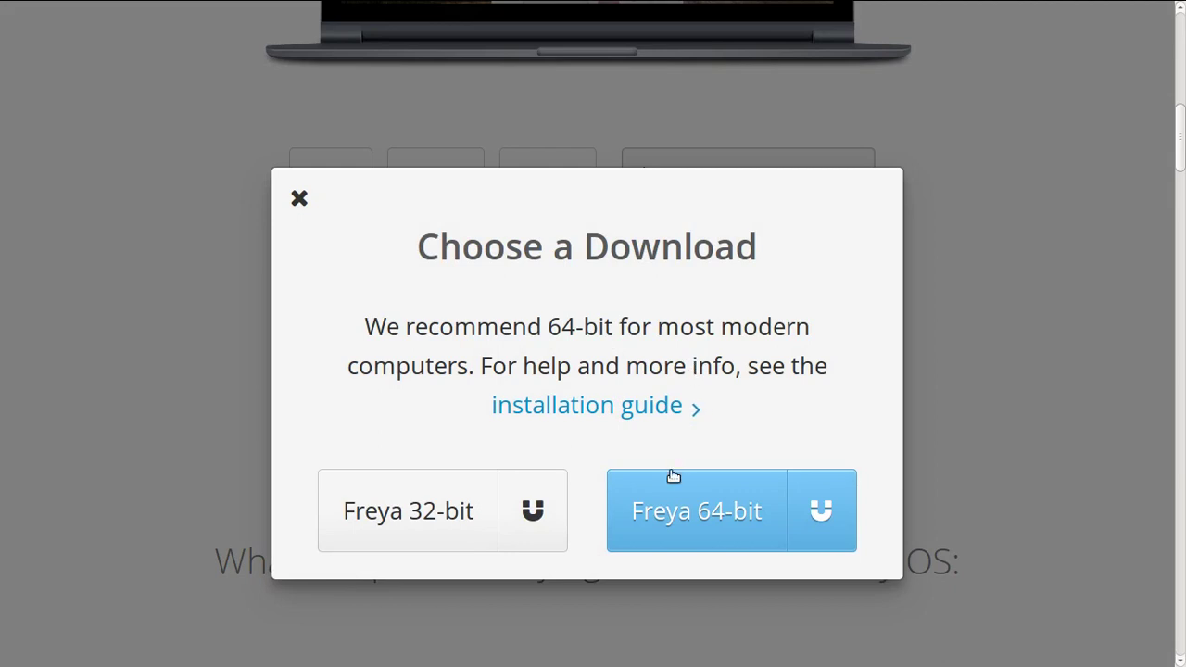
{"action": "left_click", "coordinate": [675, 536]}
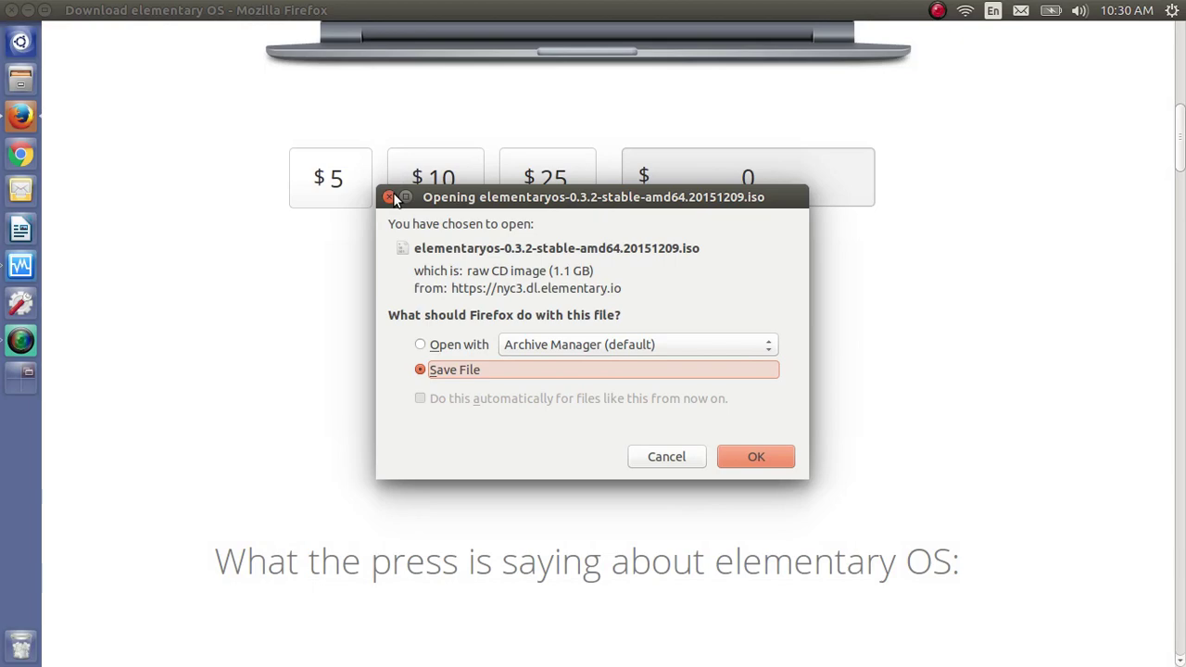
{"action": "left_click", "coordinate": [389, 197]}
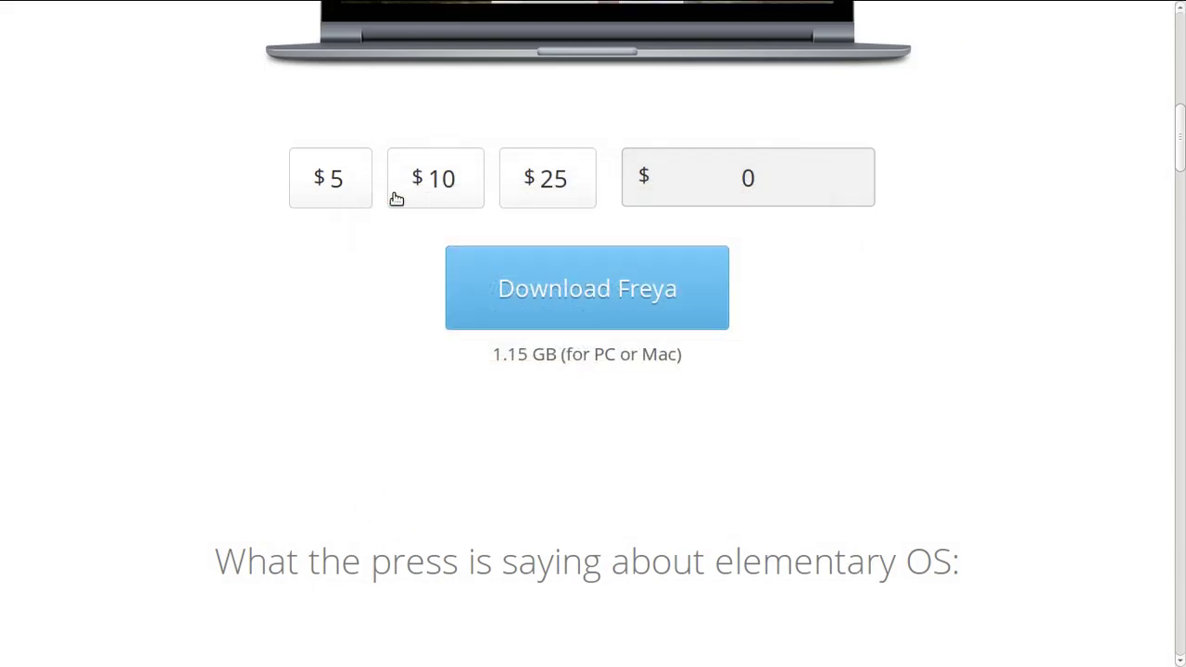
{"action": "scroll", "coordinate": [396, 198], "scroll_direction": "up", "scroll_amount": 10}
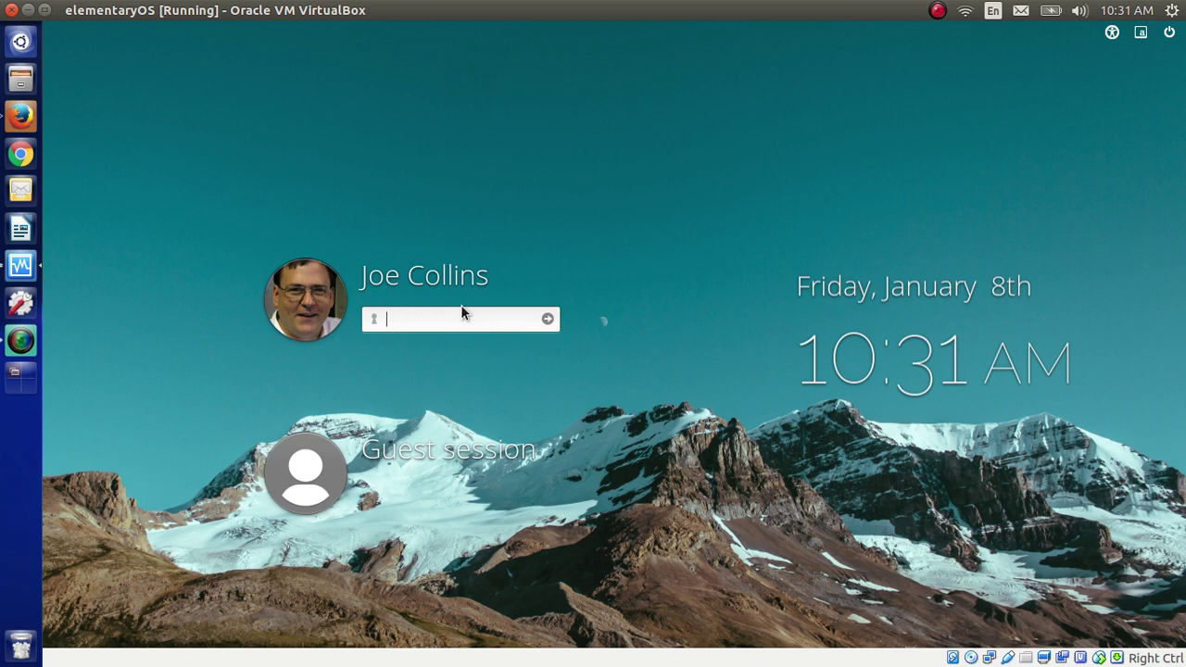
Enter the account password on the elementary OS login screen
{"action": "type", "text": "******"}
{"action": "key", "text": "Return"}
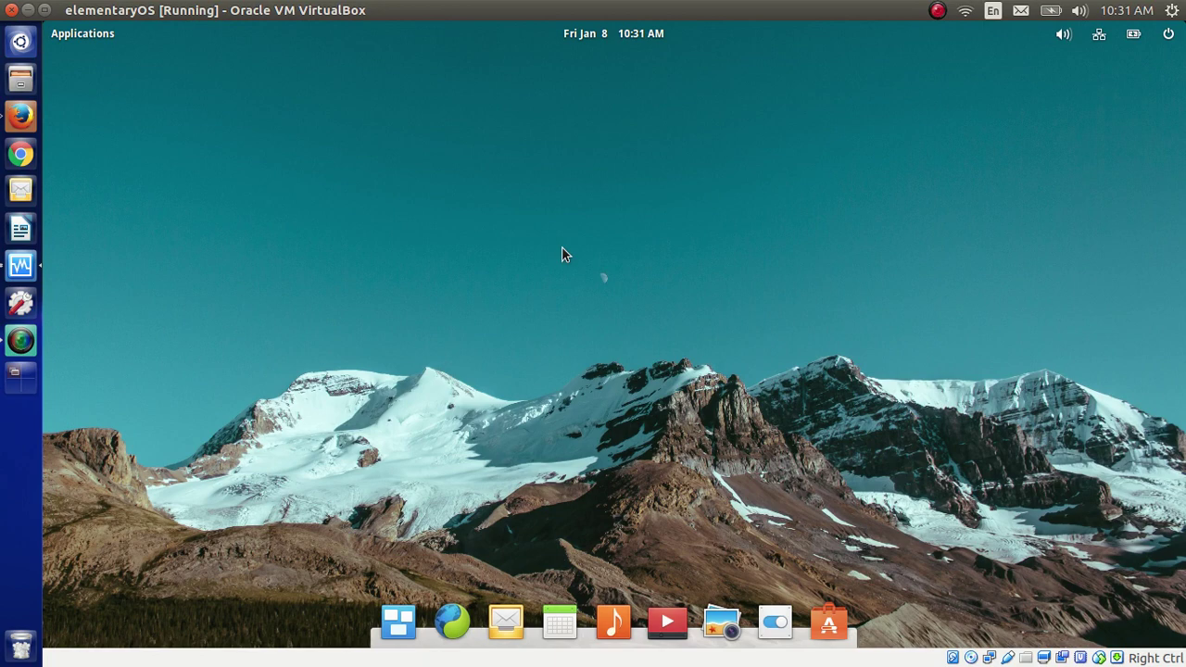
{"action": "key", "text": "Control_R+f"}
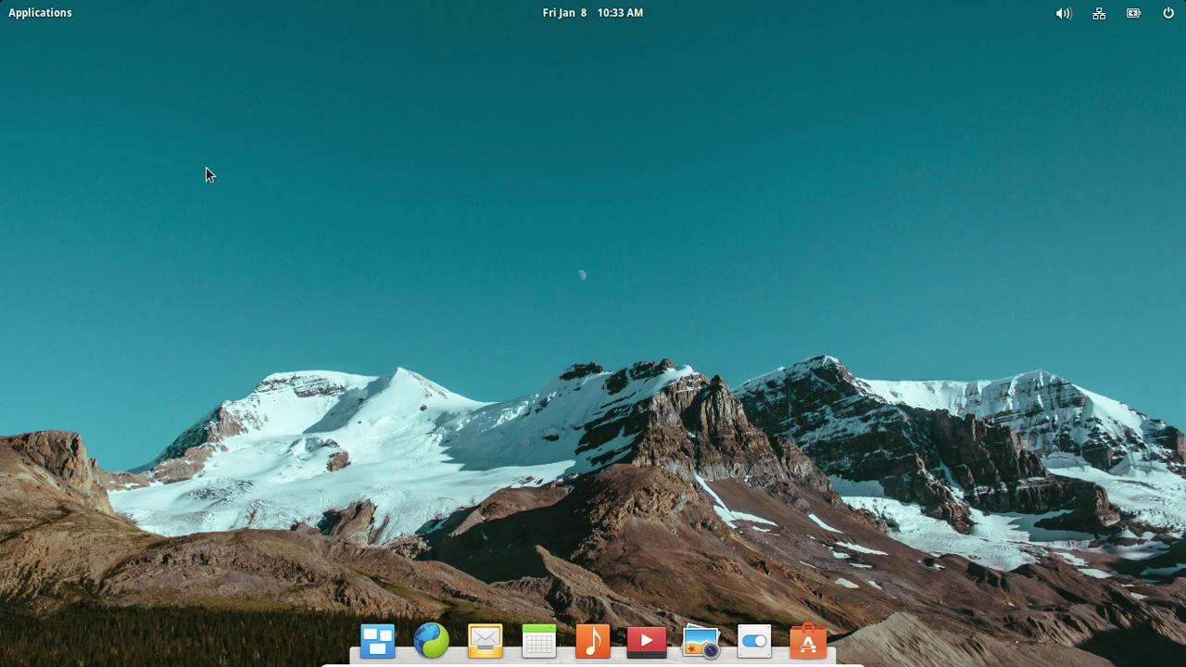
Launch the Files file manager from the Applications grid
{"action": "left_click", "coordinate": [3, 14]}
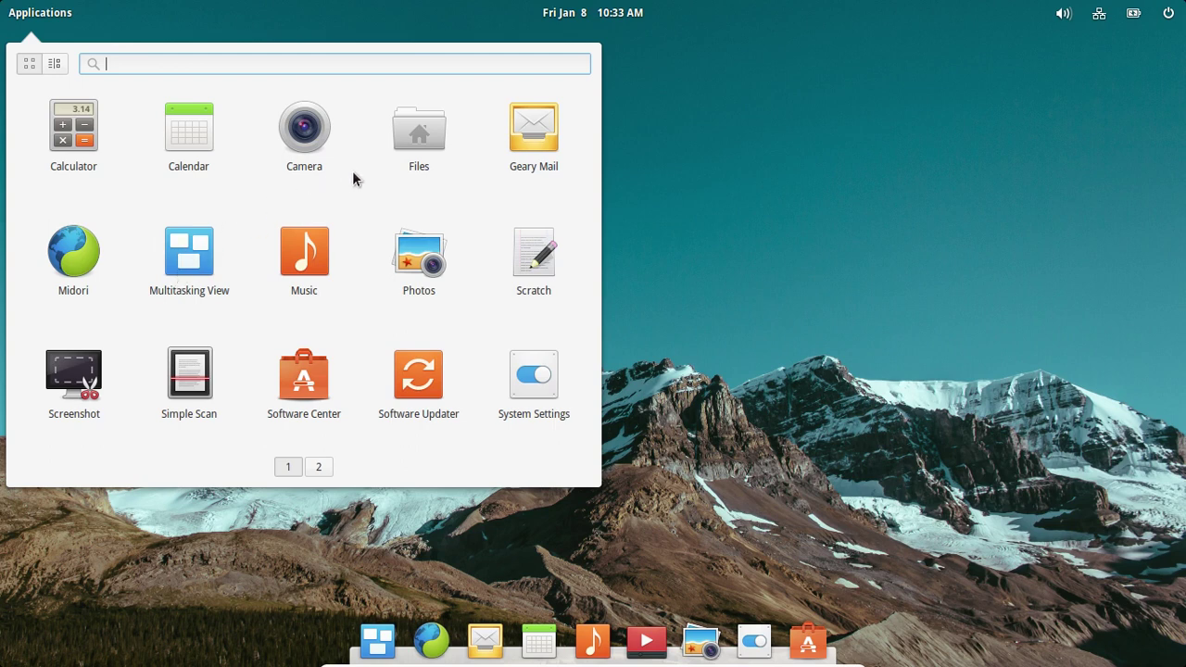
{"action": "left_click", "coordinate": [419, 150]}
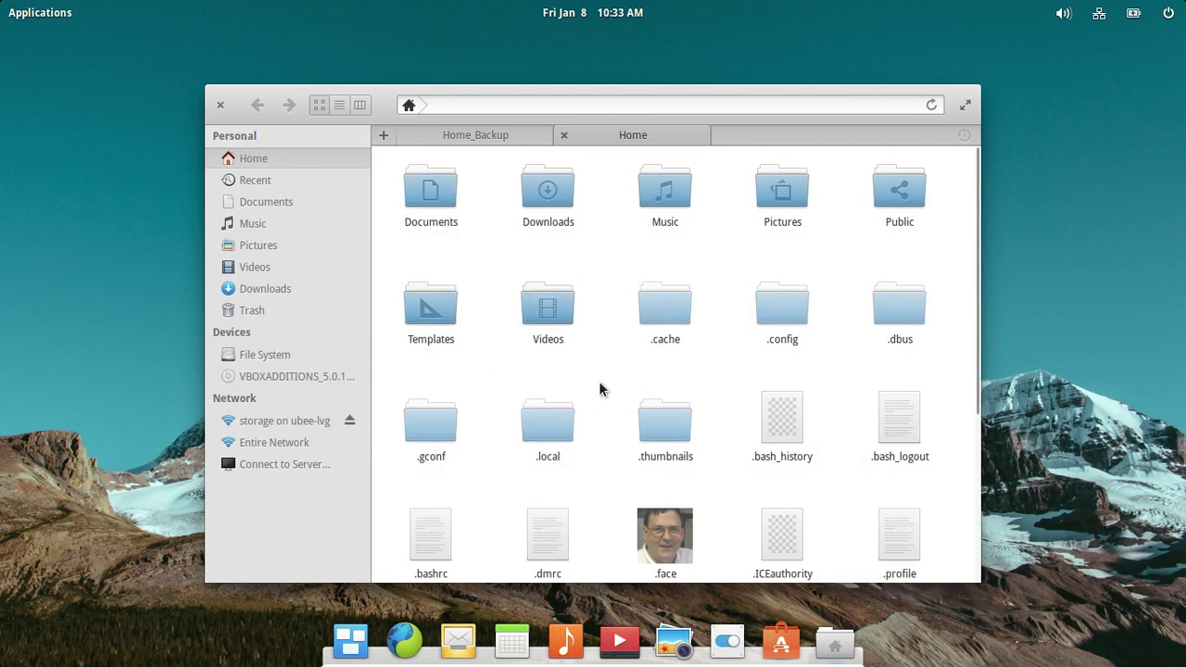
Hide the Home folder's dot-files with Ctrl+H and close Files
{"action": "key", "text": "ctrl+h"}
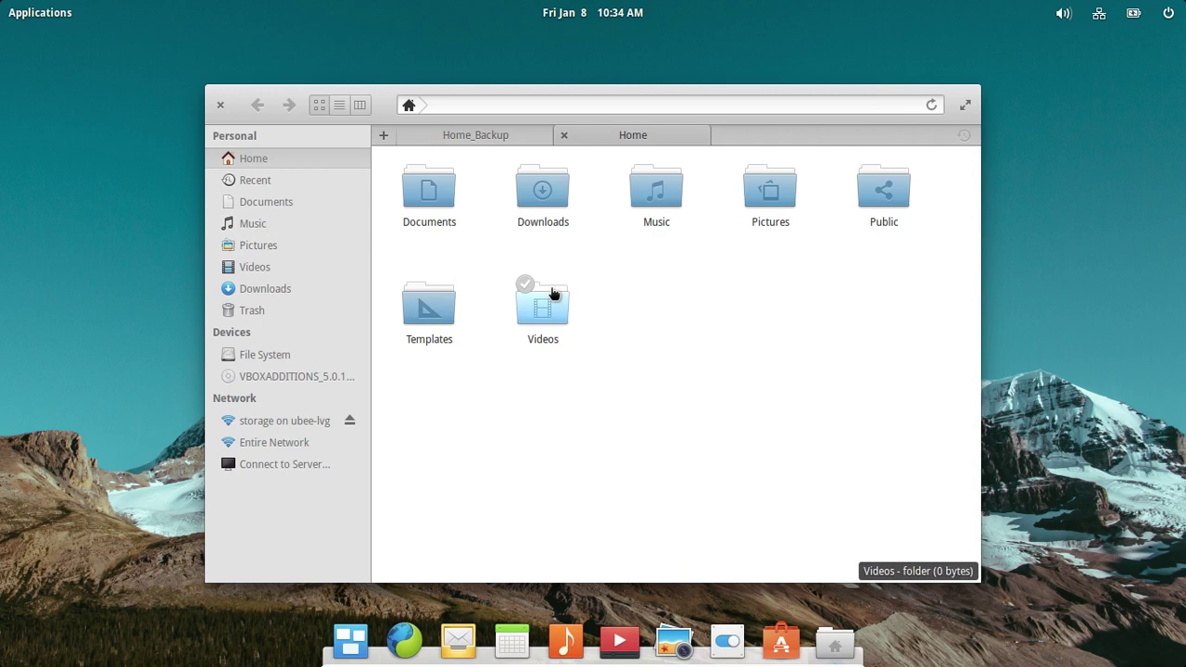
{"action": "left_click", "coordinate": [220, 104]}
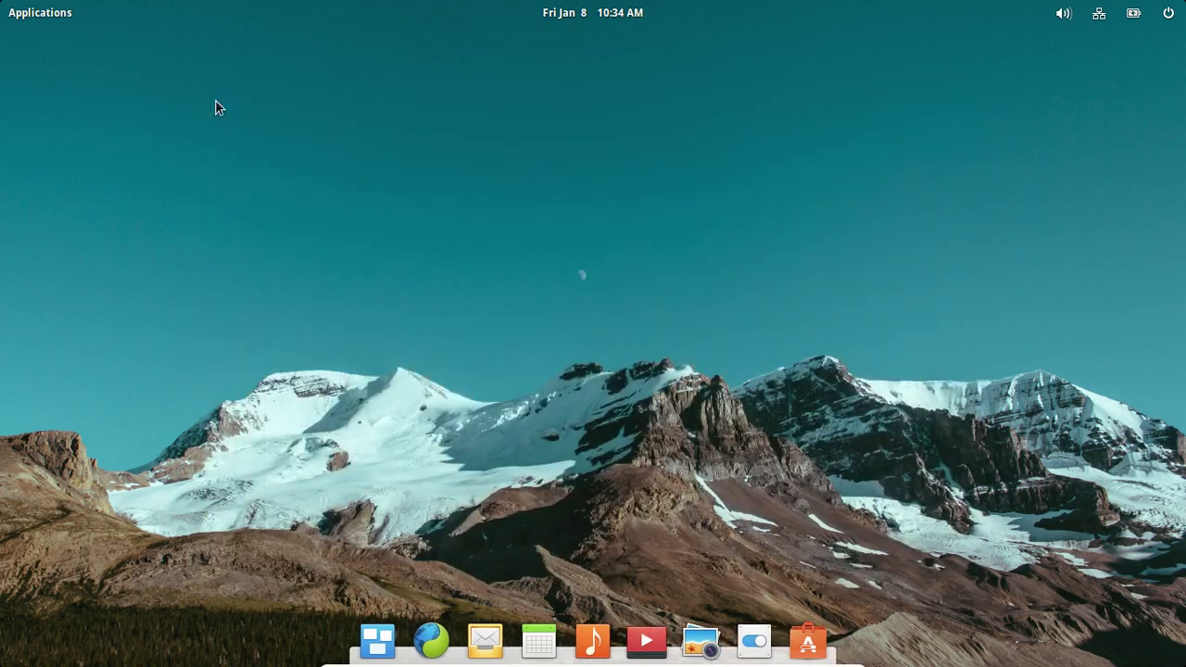
Launch Midori, check its version 0.5.11 in About, and reopen the Applications menu
{"action": "left_click", "coordinate": [4, 9]}
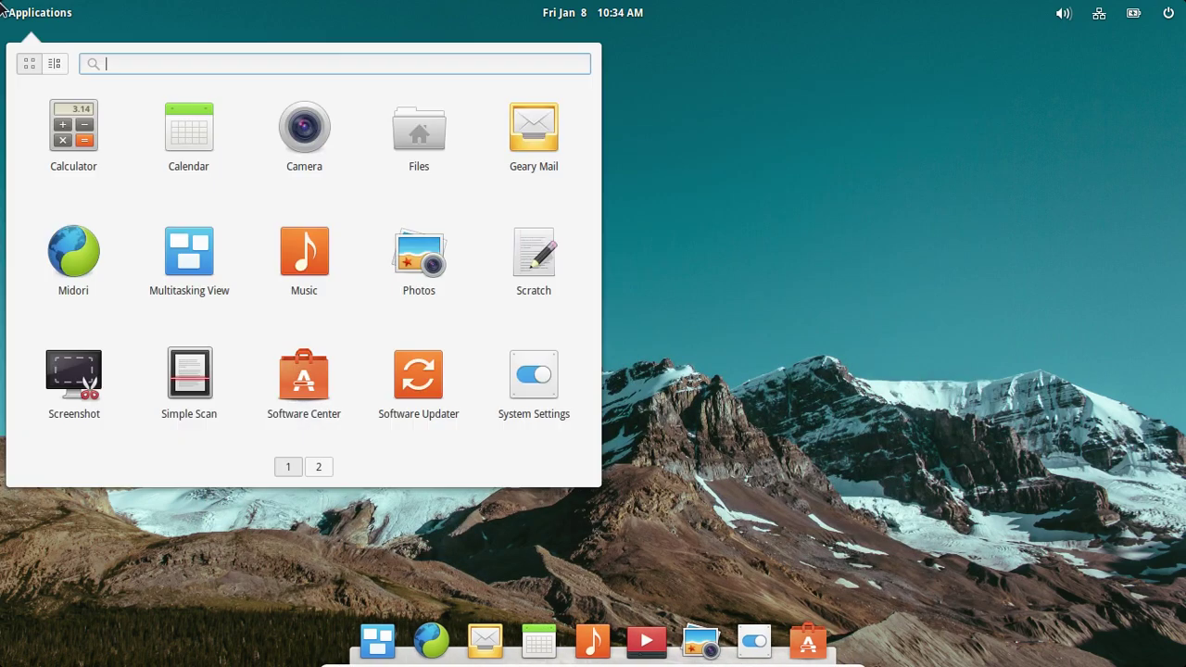
{"action": "left_click", "coordinate": [86, 278]}
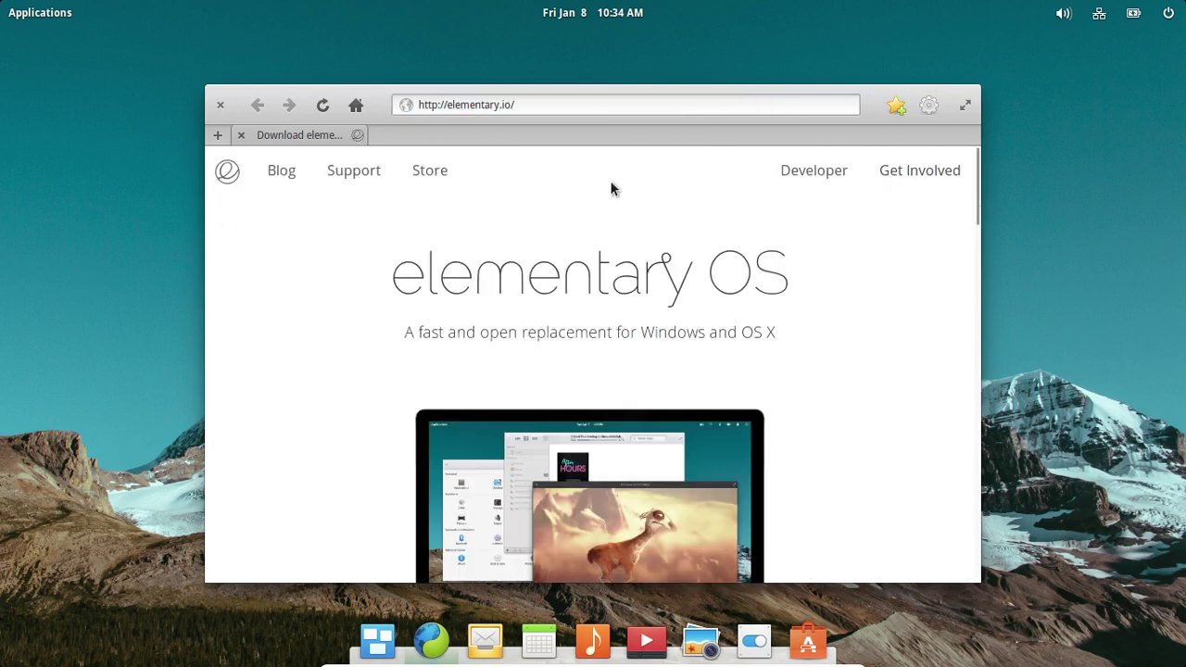
{"action": "left_click", "coordinate": [927, 107]}
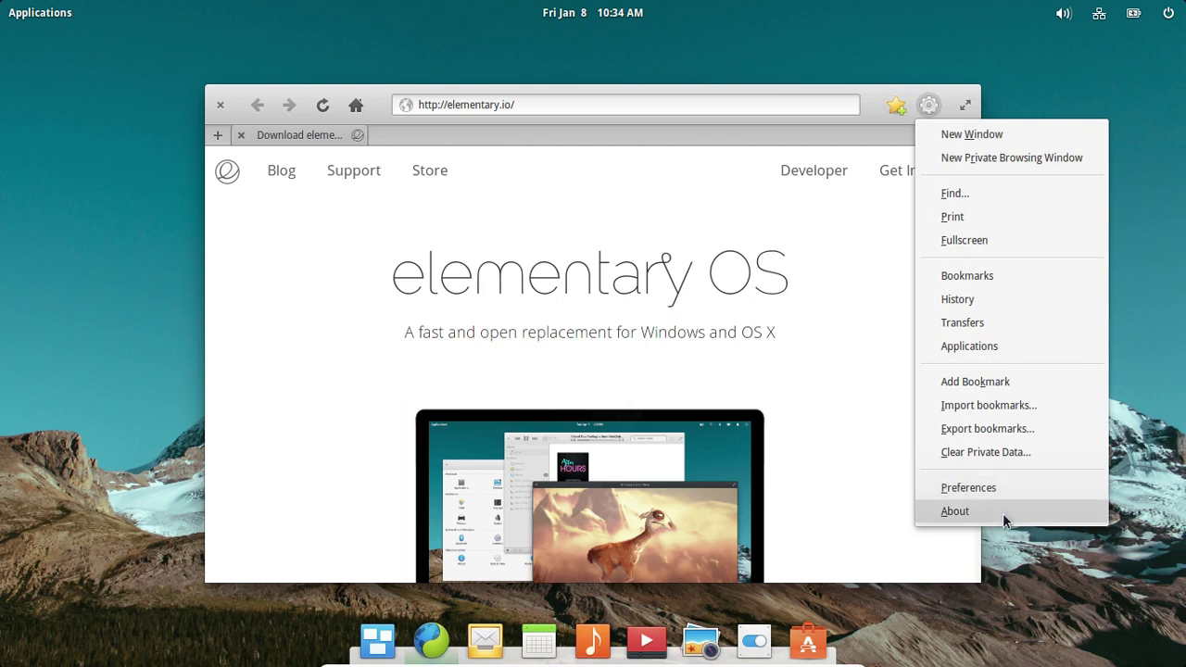
{"action": "left_click", "coordinate": [955, 510]}
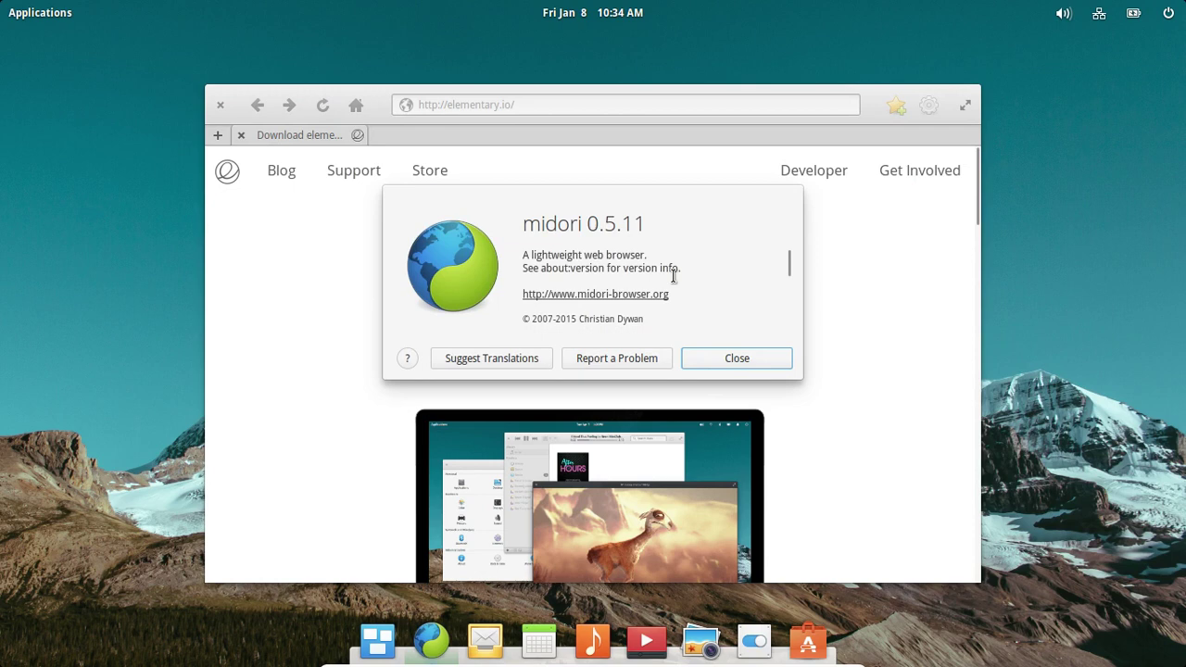
{"action": "left_click", "coordinate": [727, 361]}
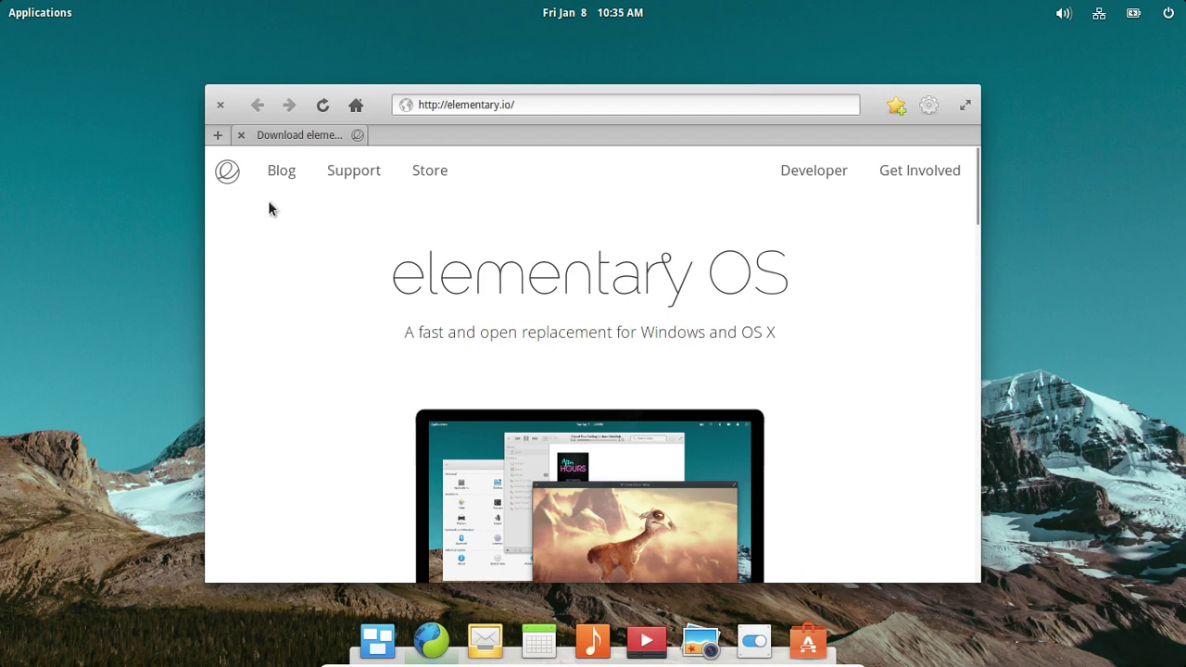
{"action": "left_click", "coordinate": [2, 19]}
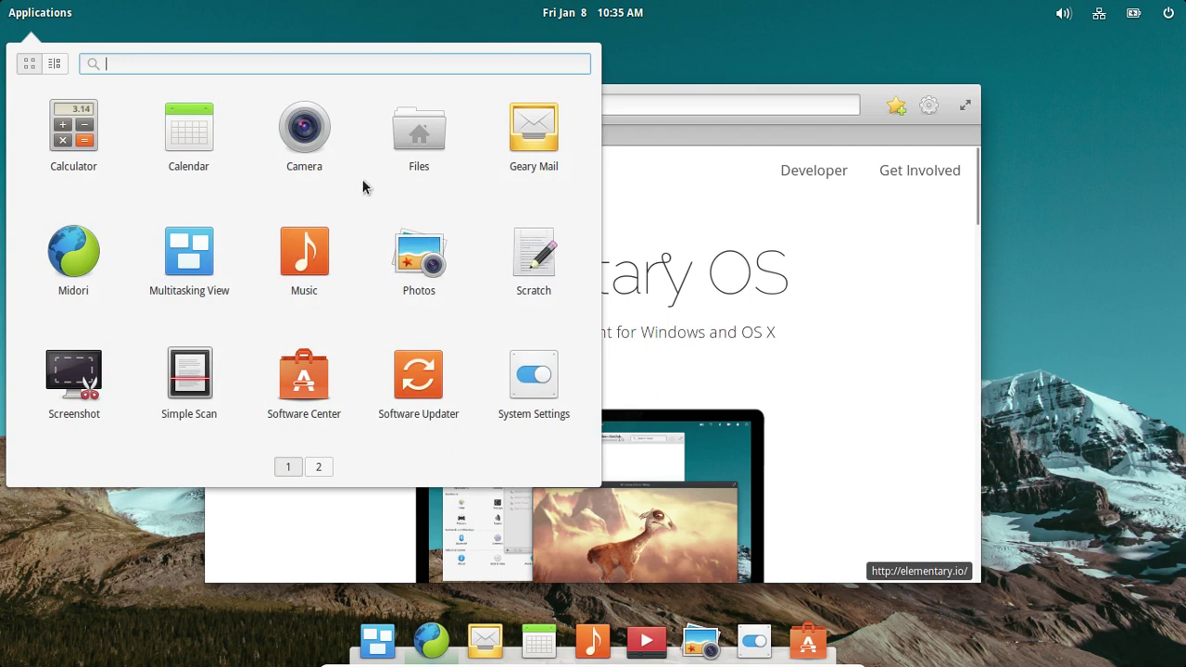
Launch Terminal from the second Applications page, then close it again
{"action": "scroll", "coordinate": [362, 187], "scroll_direction": "down", "scroll_amount": 1}
{"action": "scroll", "coordinate": [363, 187], "scroll_direction": "up", "scroll_amount": 1}
{"action": "scroll", "coordinate": [310, 316], "scroll_direction": "down", "scroll_amount": 1}
{"action": "scroll", "coordinate": [309, 316], "scroll_direction": "up", "scroll_amount": 1}
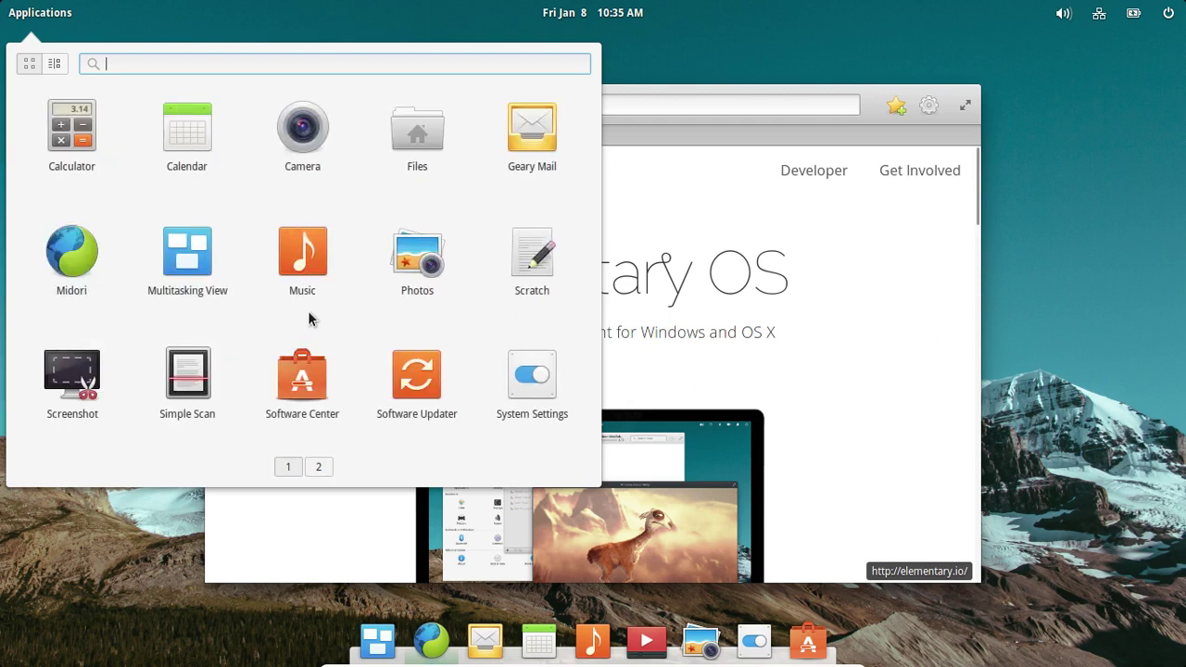
{"action": "scroll", "coordinate": [309, 316], "scroll_direction": "down", "scroll_amount": 1}
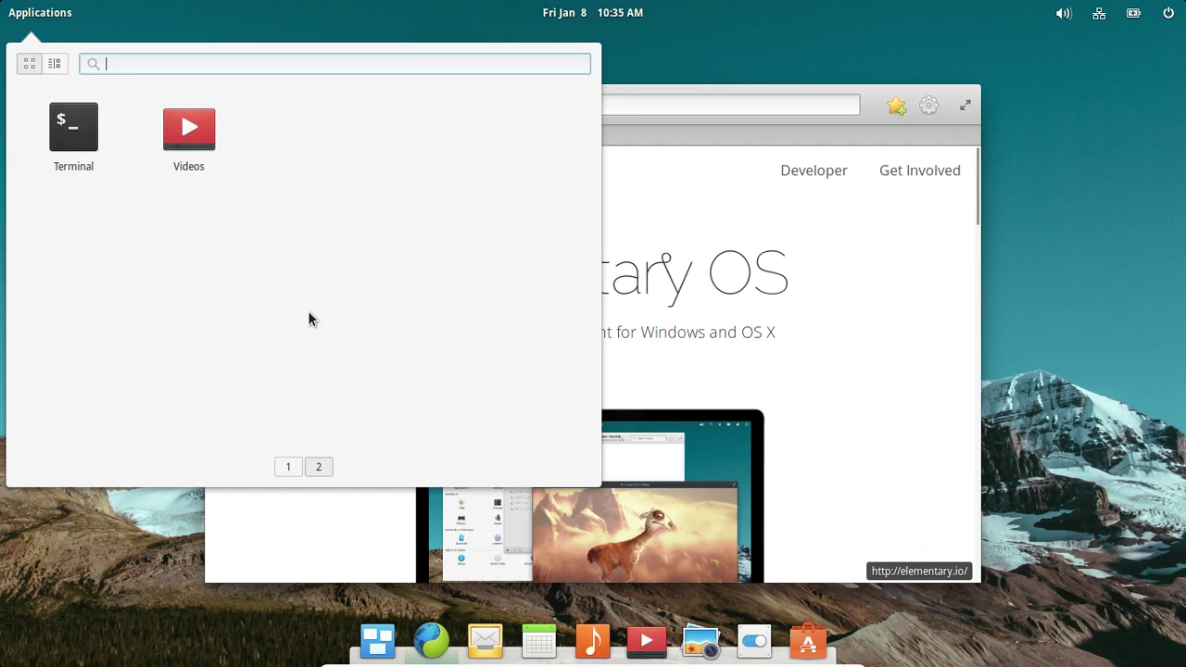
{"action": "scroll", "coordinate": [309, 319], "scroll_direction": "up", "scroll_amount": 1}
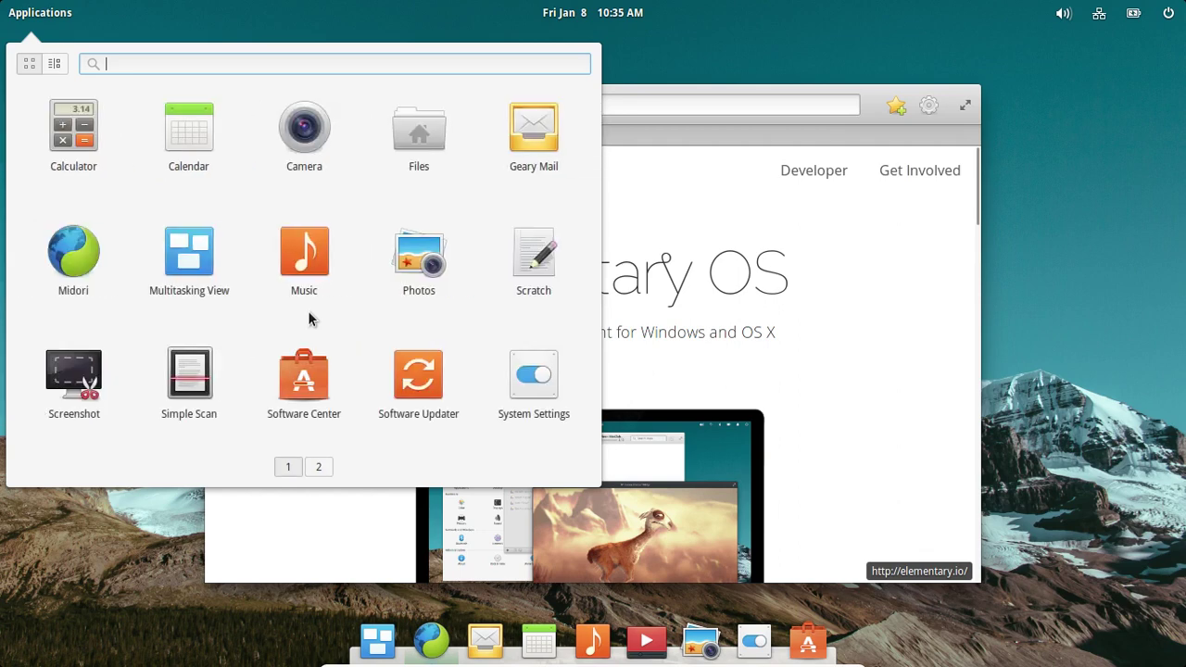
{"action": "scroll", "coordinate": [310, 319], "scroll_direction": "down", "scroll_amount": 1}
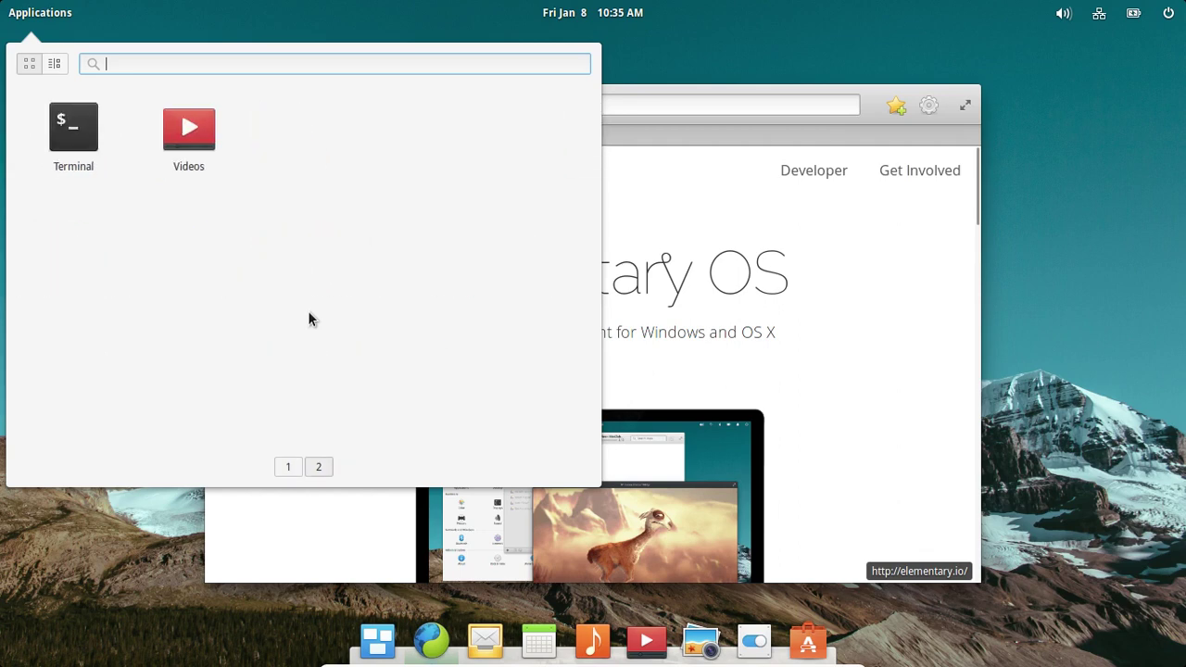
{"action": "left_click", "coordinate": [53, 133]}
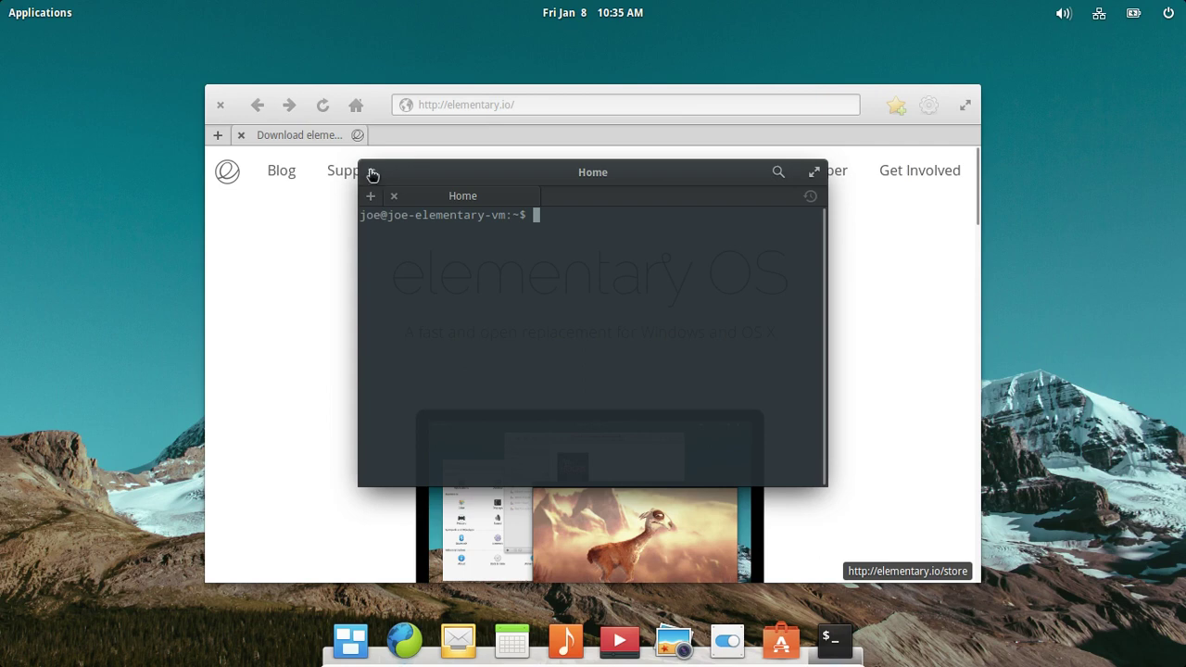
{"action": "left_click", "coordinate": [371, 175]}
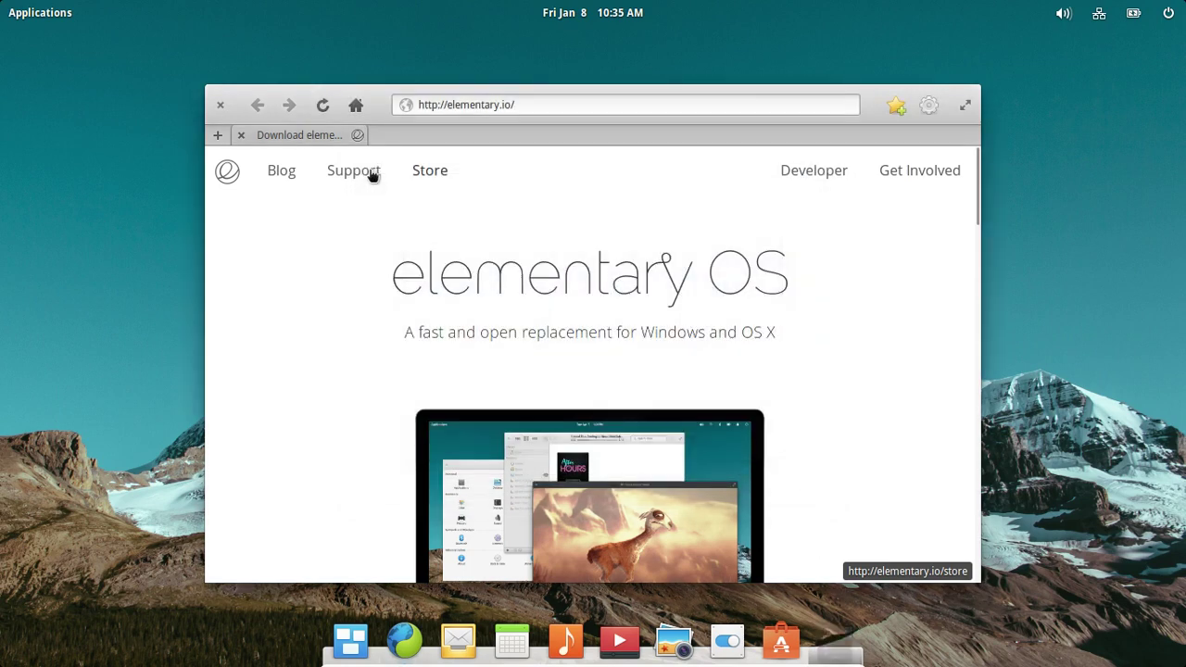
Launch Videos, dismiss its 'No URI set' playback error, close it, and reopen Applications
{"action": "left_click", "coordinate": [2, 6]}
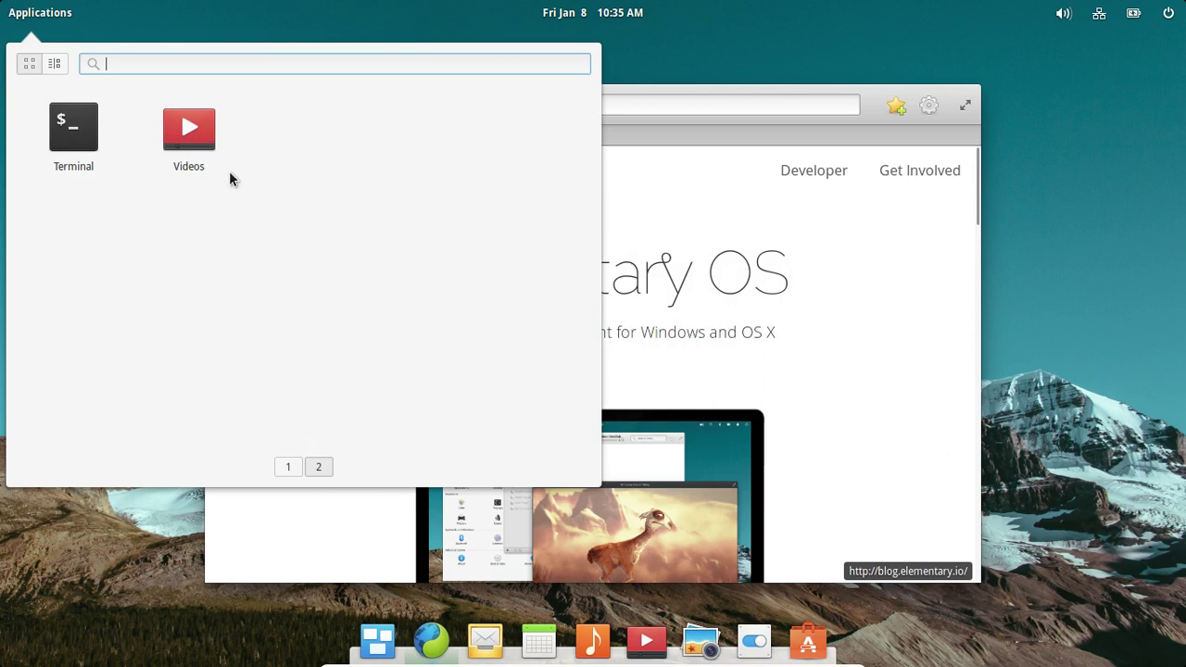
{"action": "left_click", "coordinate": [195, 146]}
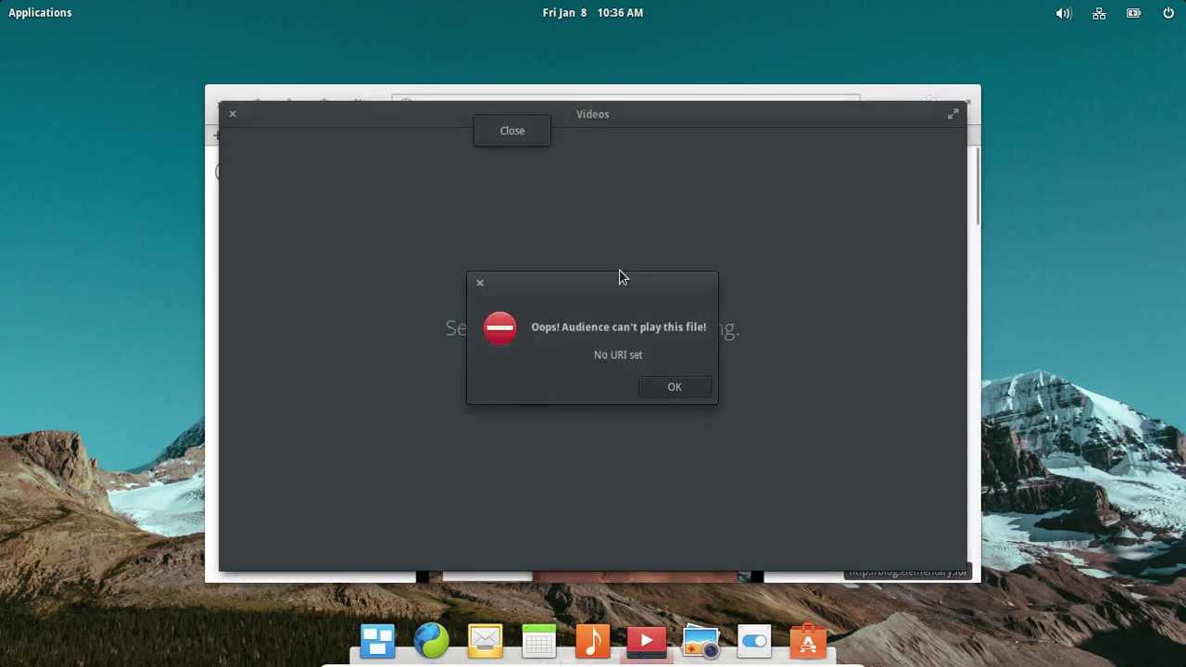
{"action": "left_click", "coordinate": [677, 386]}
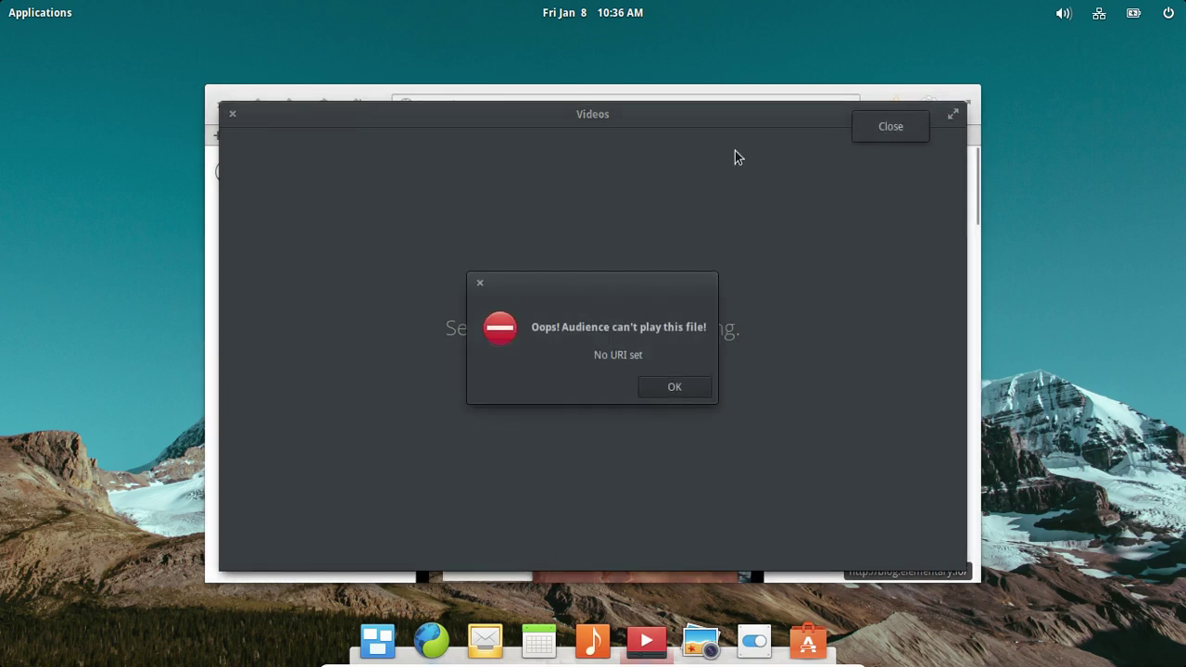
{"action": "left_click", "coordinate": [679, 388]}
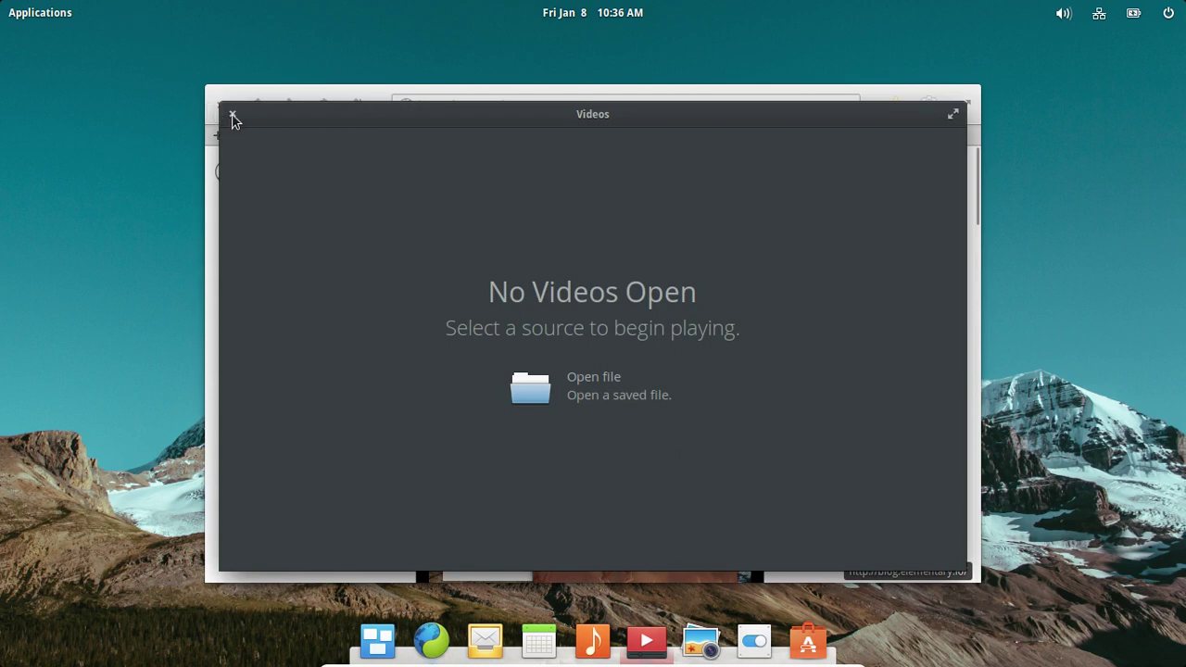
{"action": "left_click", "coordinate": [233, 115]}
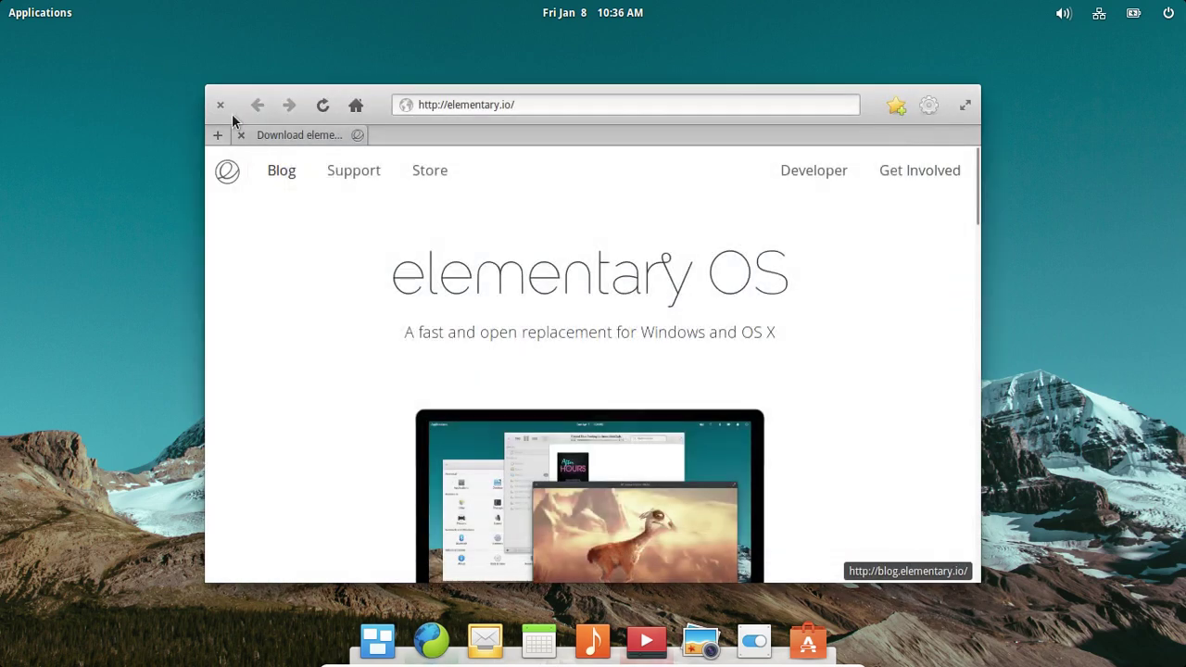
{"action": "left_click", "coordinate": [5, 12]}
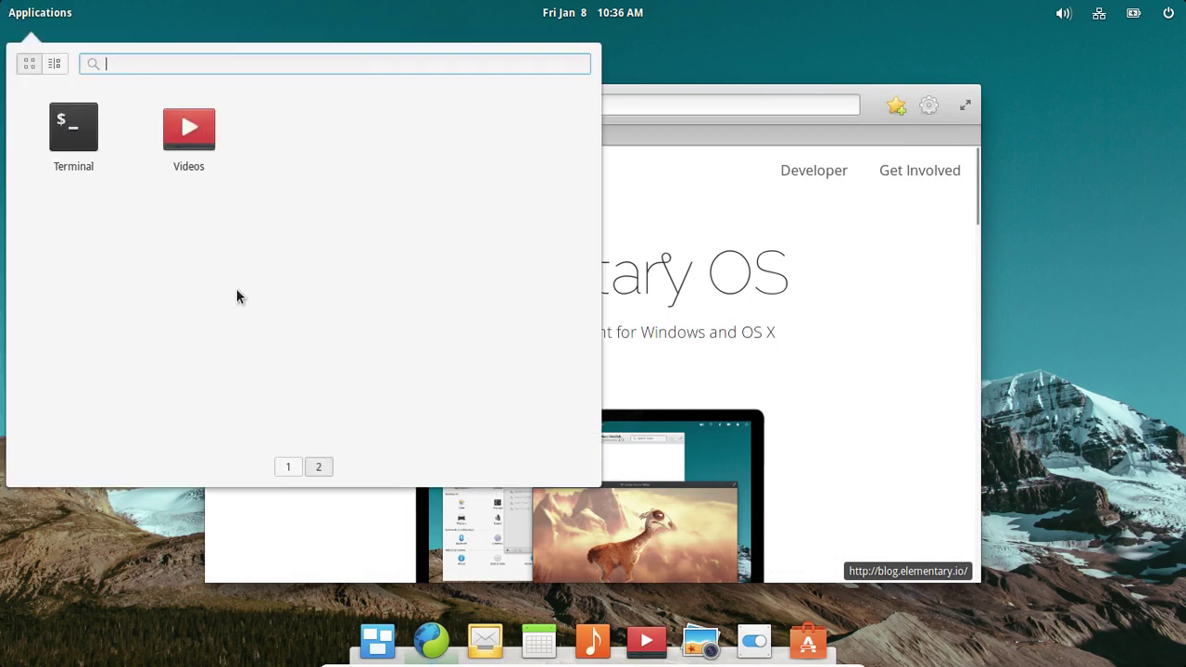
Launch Music from the first Applications page and bring up its gear menu options
{"action": "scroll", "coordinate": [158, 276], "scroll_direction": "up", "scroll_amount": 1}
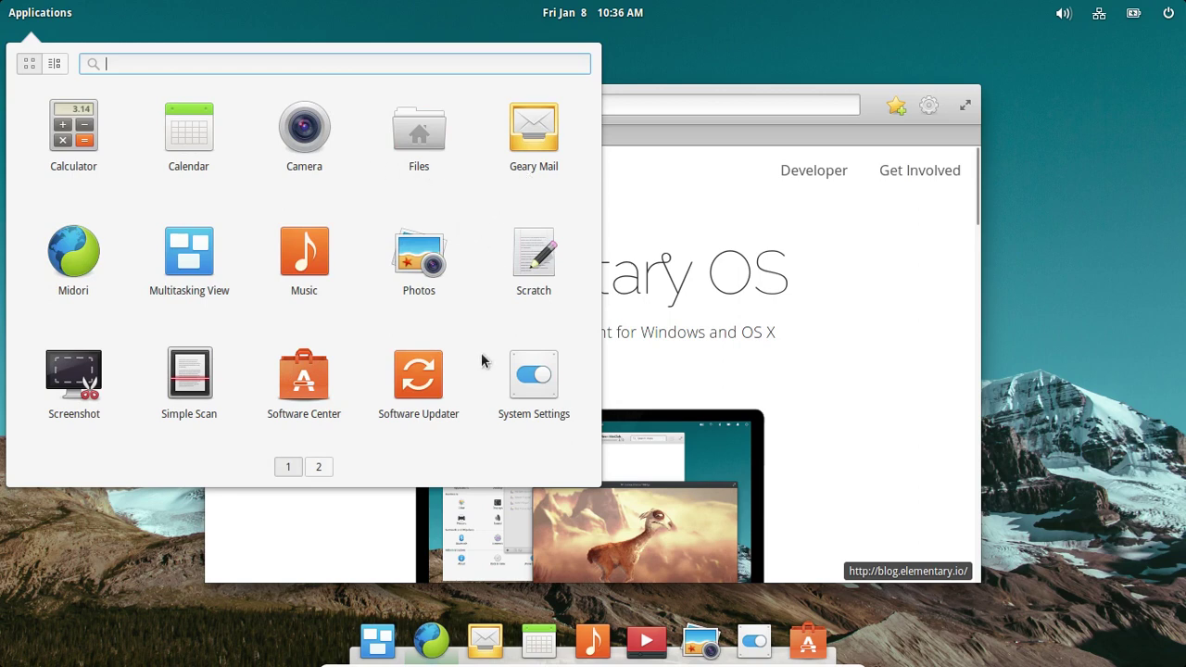
{"action": "left_click", "coordinate": [318, 272]}
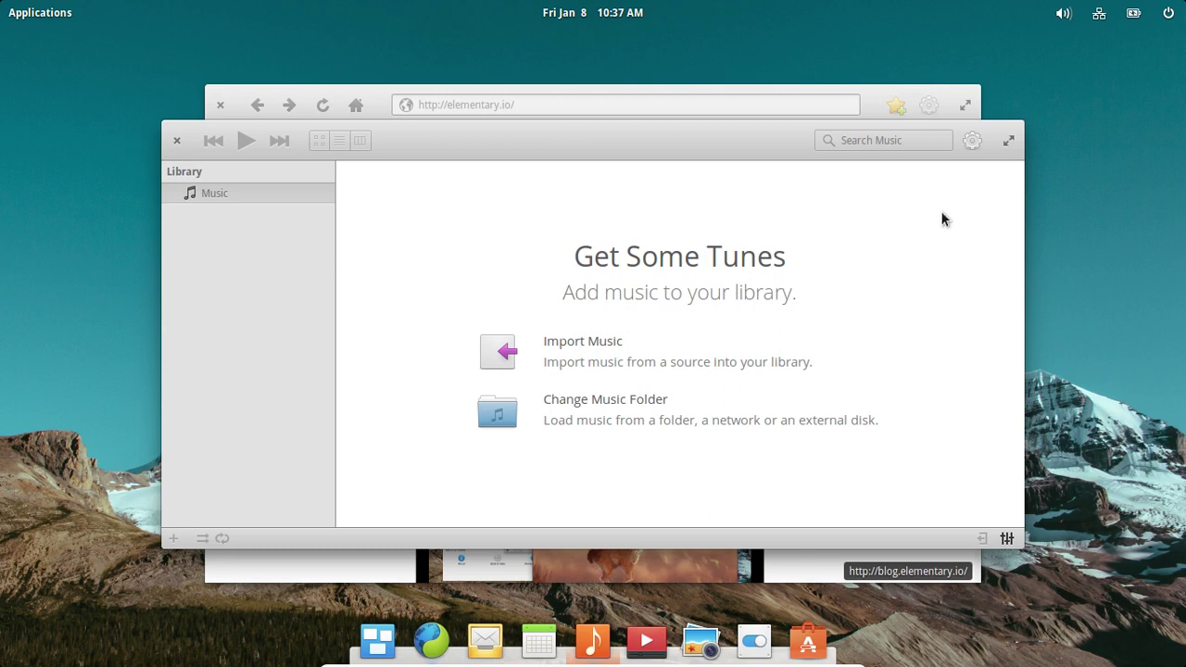
{"action": "left_click", "coordinate": [971, 143]}
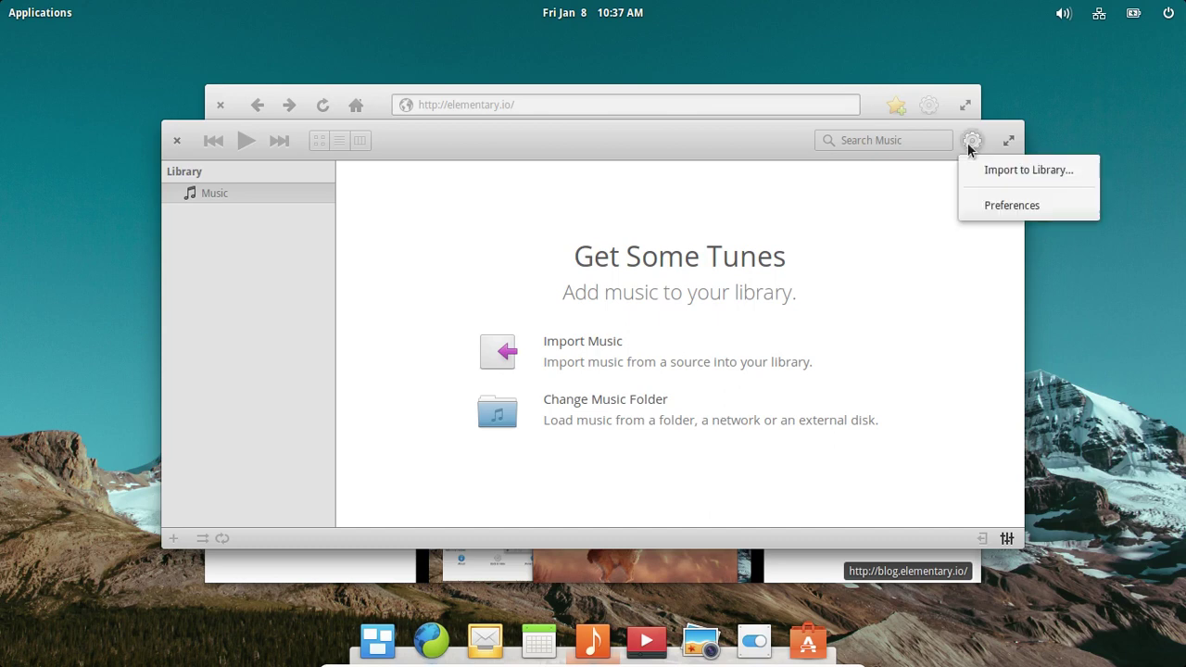
Review Music's library preferences, maximize and restore its window, then close Music and show Applications
{"action": "left_click", "coordinate": [1007, 209]}
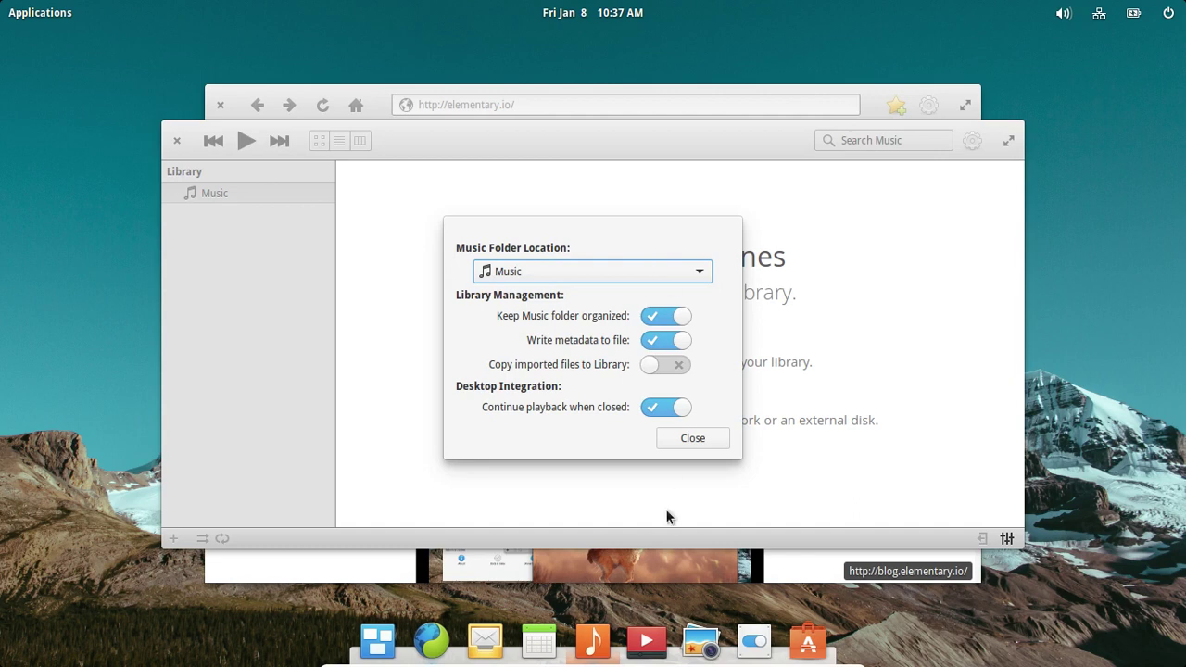
{"action": "left_click", "coordinate": [691, 438]}
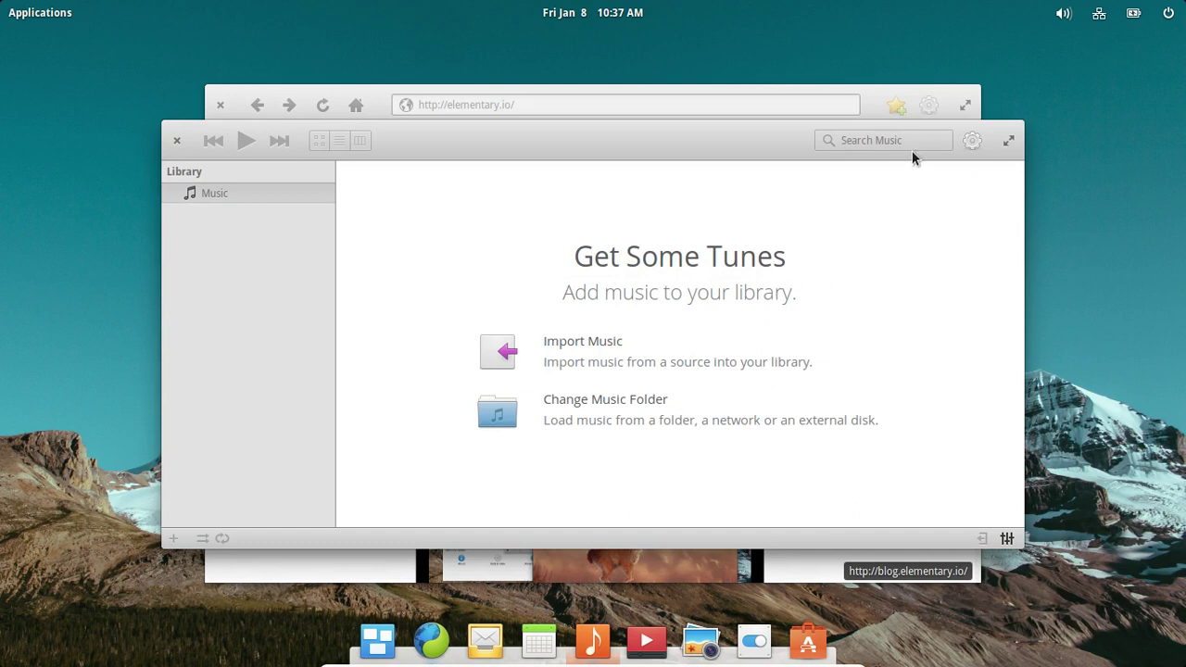
{"action": "left_click", "coordinate": [1003, 142]}
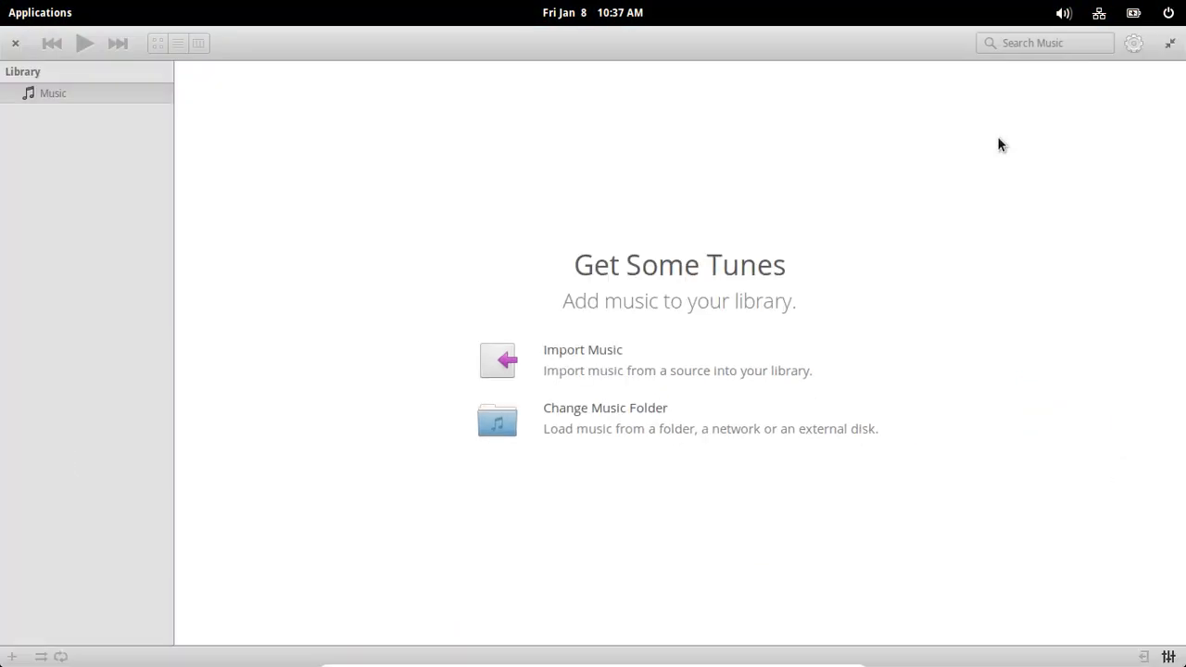
{"action": "double_click", "coordinate": [508, 32]}
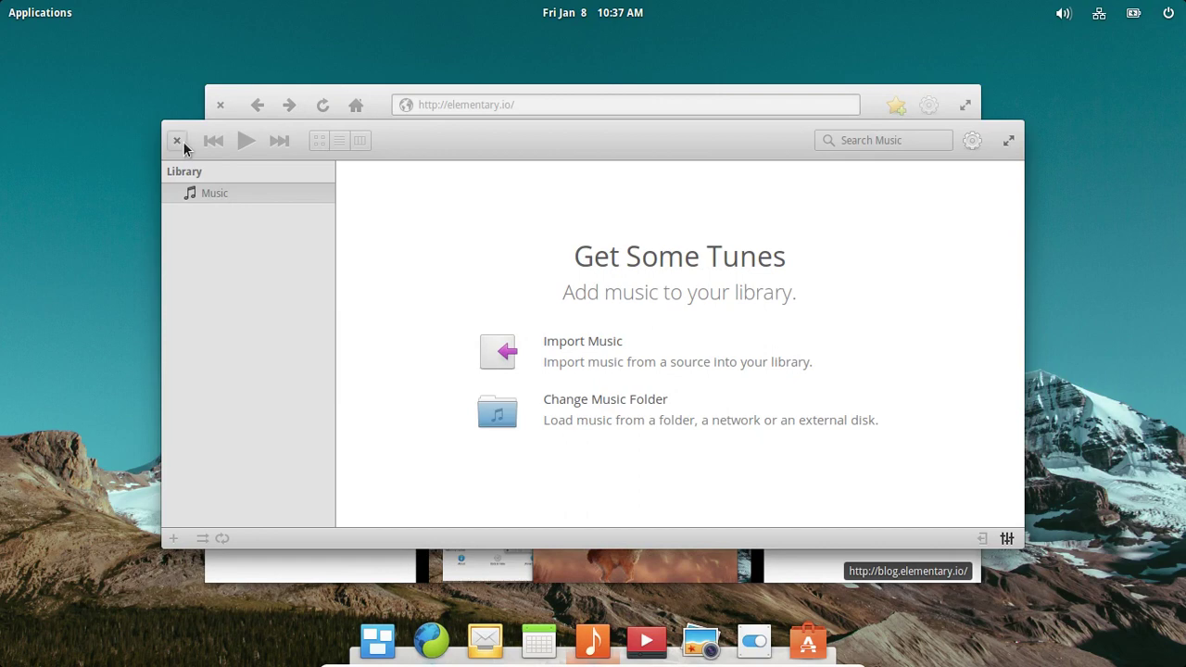
{"action": "left_click", "coordinate": [177, 141]}
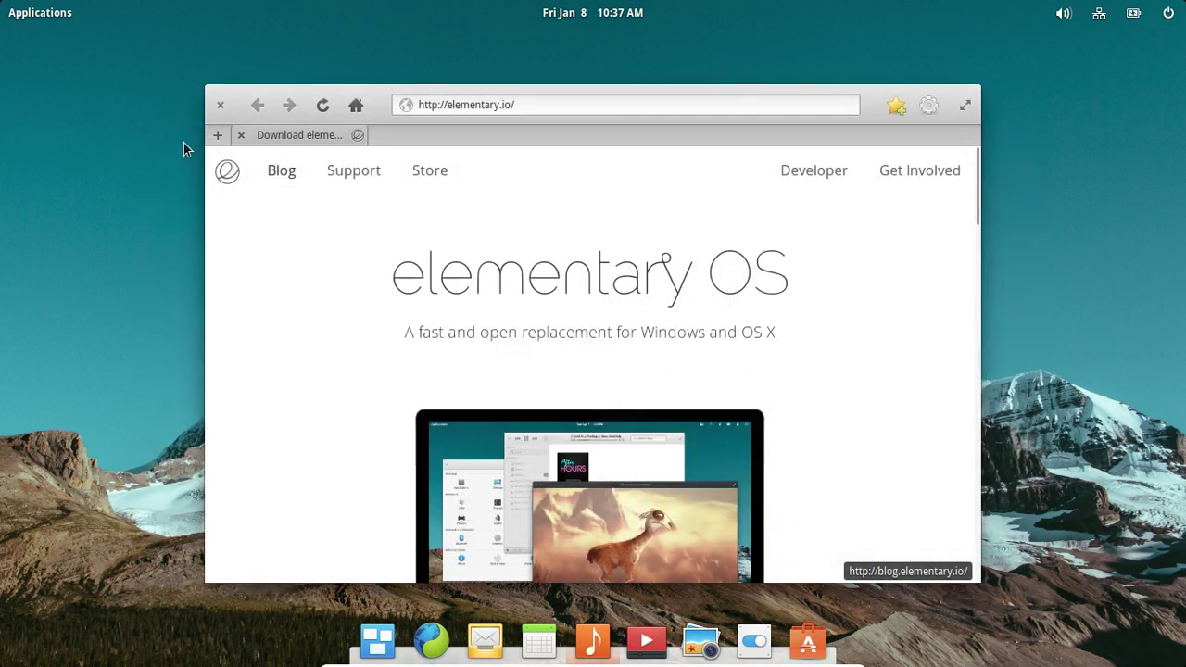
{"action": "left_click", "coordinate": [5, 10]}
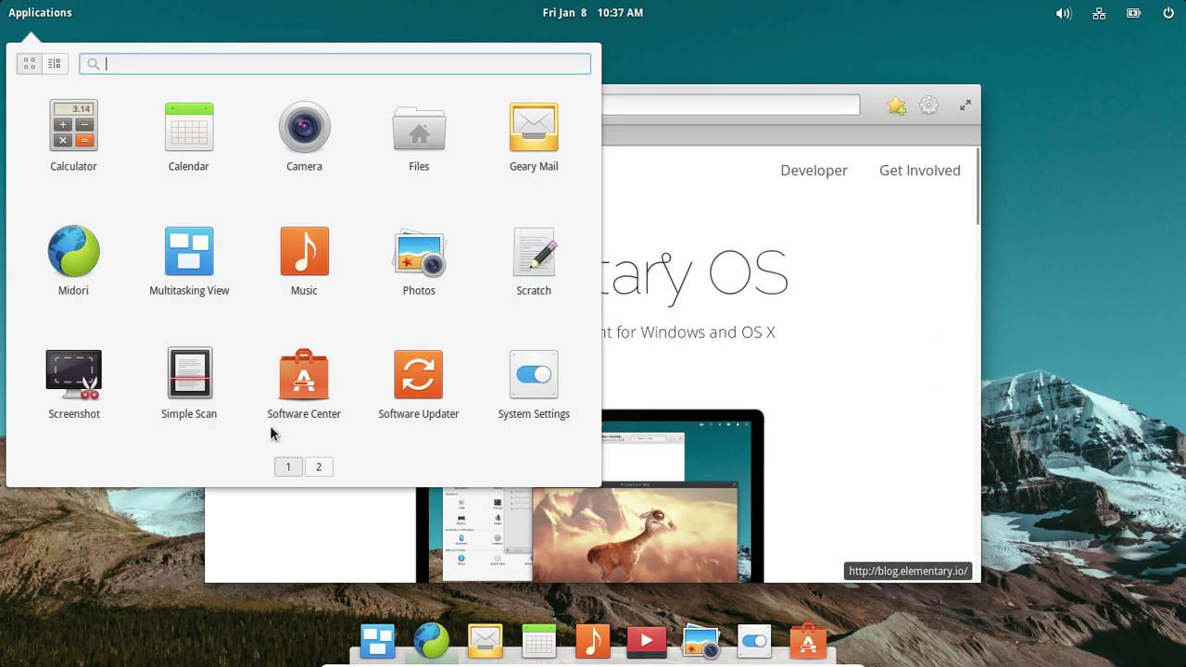
Launch Software Center and scroll its store page down and back to the top
{"action": "left_click", "coordinate": [305, 389]}
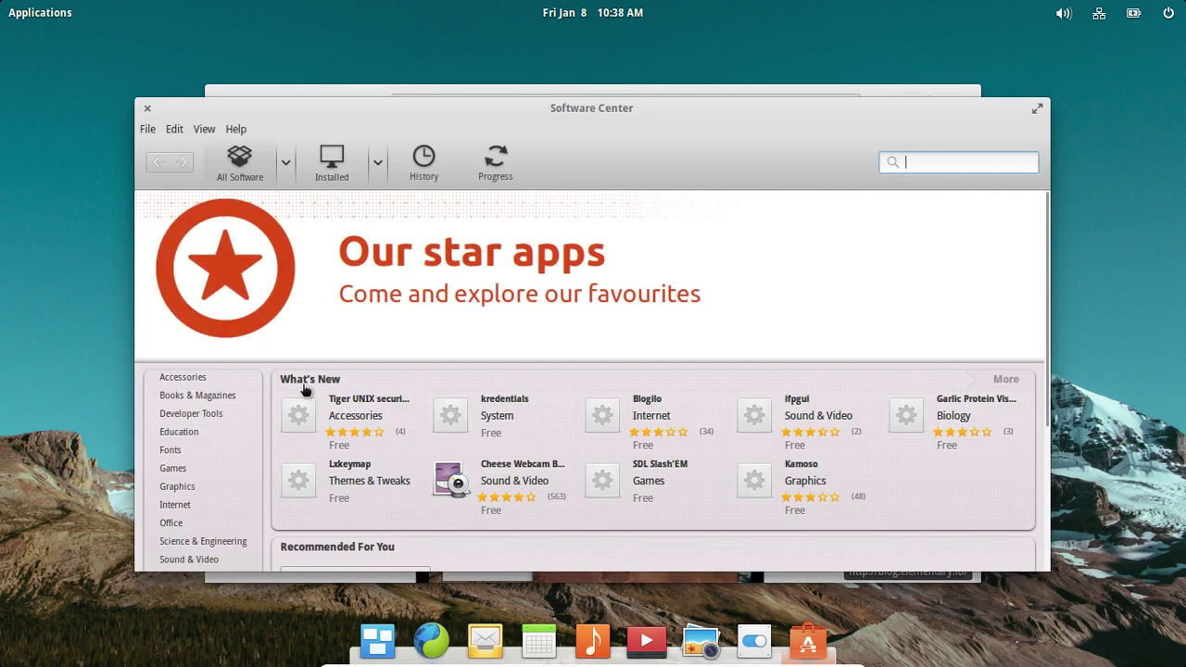
{"action": "scroll", "coordinate": [304, 391], "scroll_direction": "down", "scroll_amount": 5}
{"action": "scroll", "coordinate": [304, 390], "scroll_direction": "up", "scroll_amount": 5}
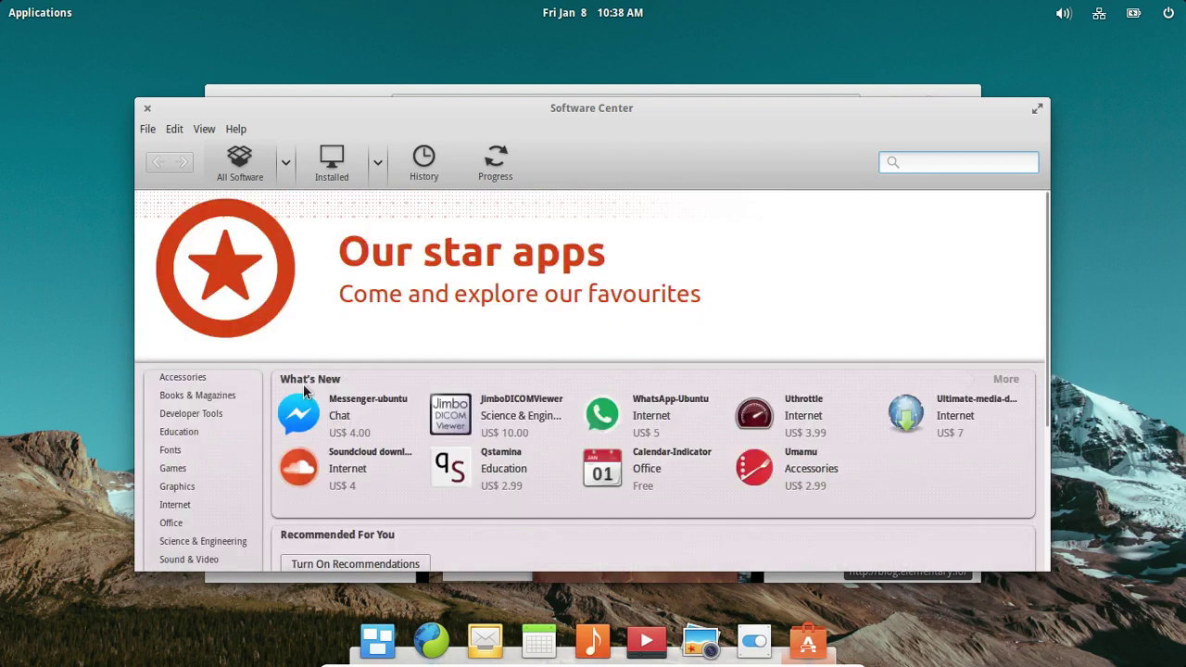
{"action": "left_click", "coordinate": [378, 641]}
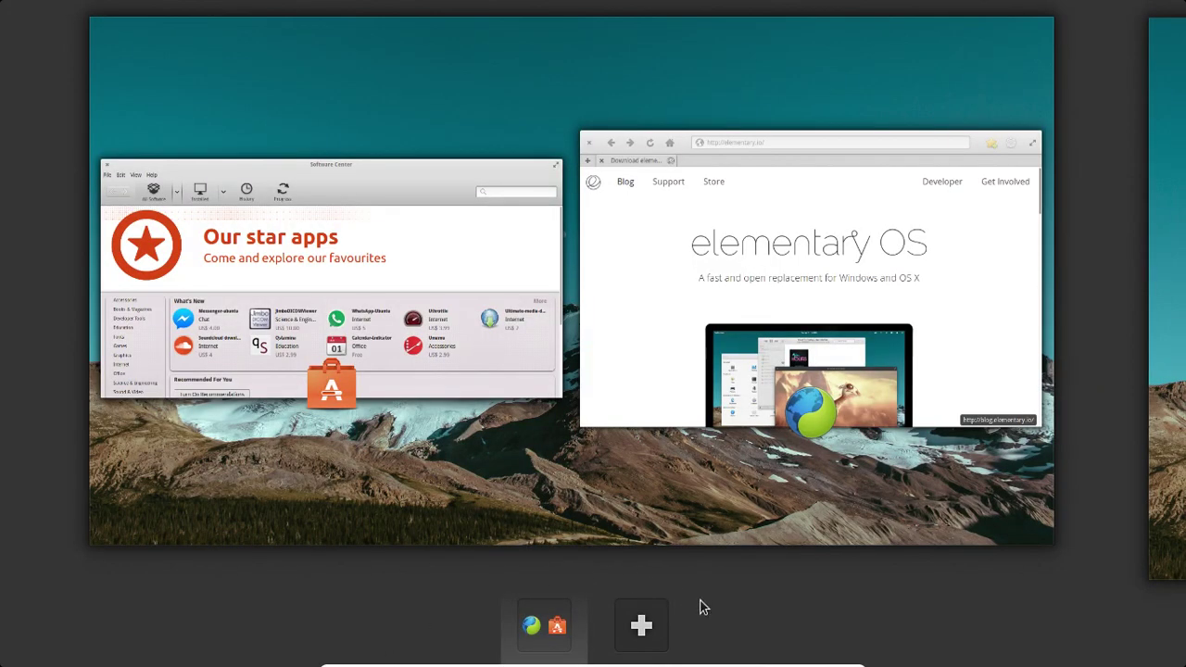
{"action": "left_click", "coordinate": [645, 630]}
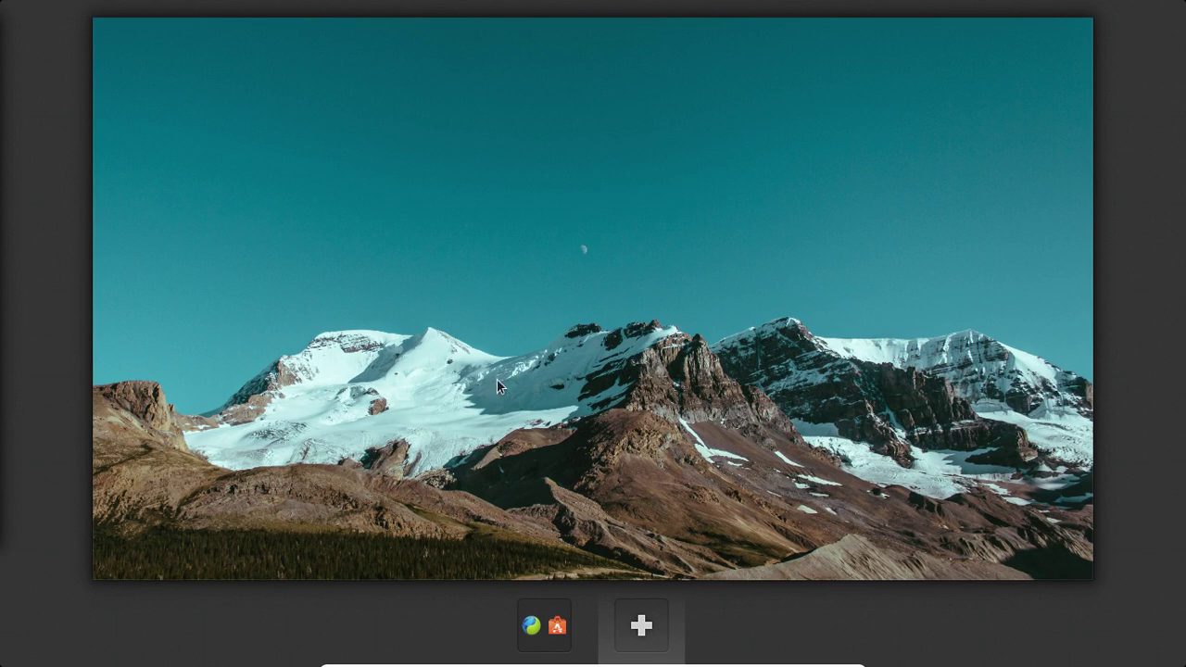
{"action": "left_click", "coordinate": [533, 633]}
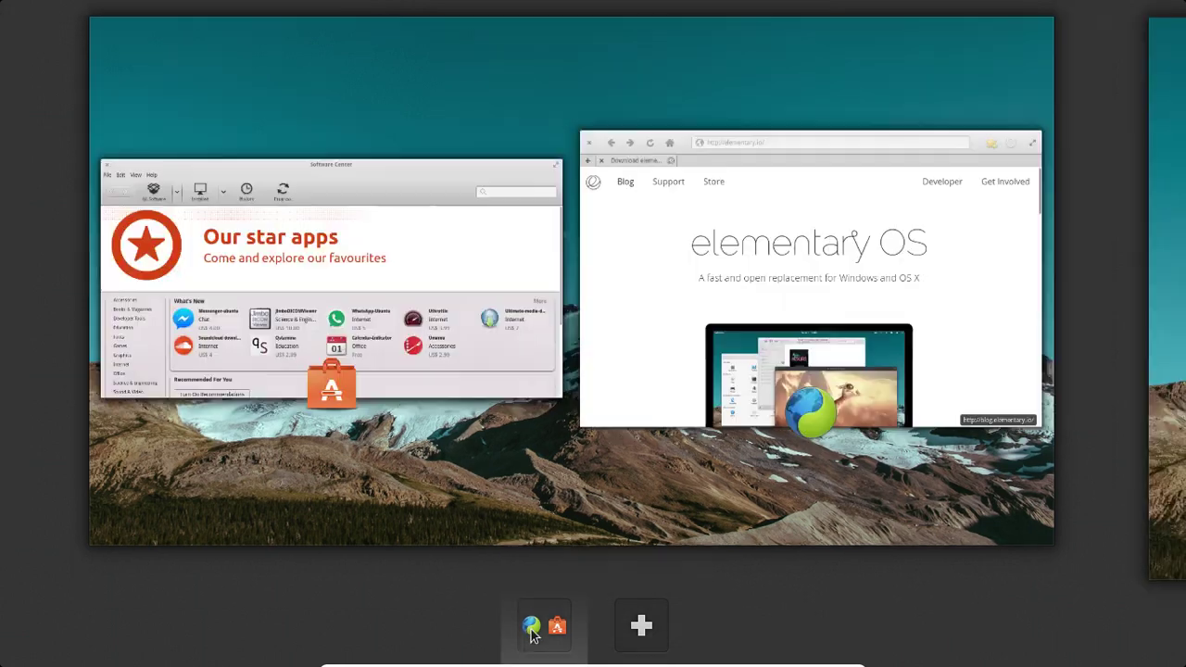
{"action": "left_click", "coordinate": [508, 262]}
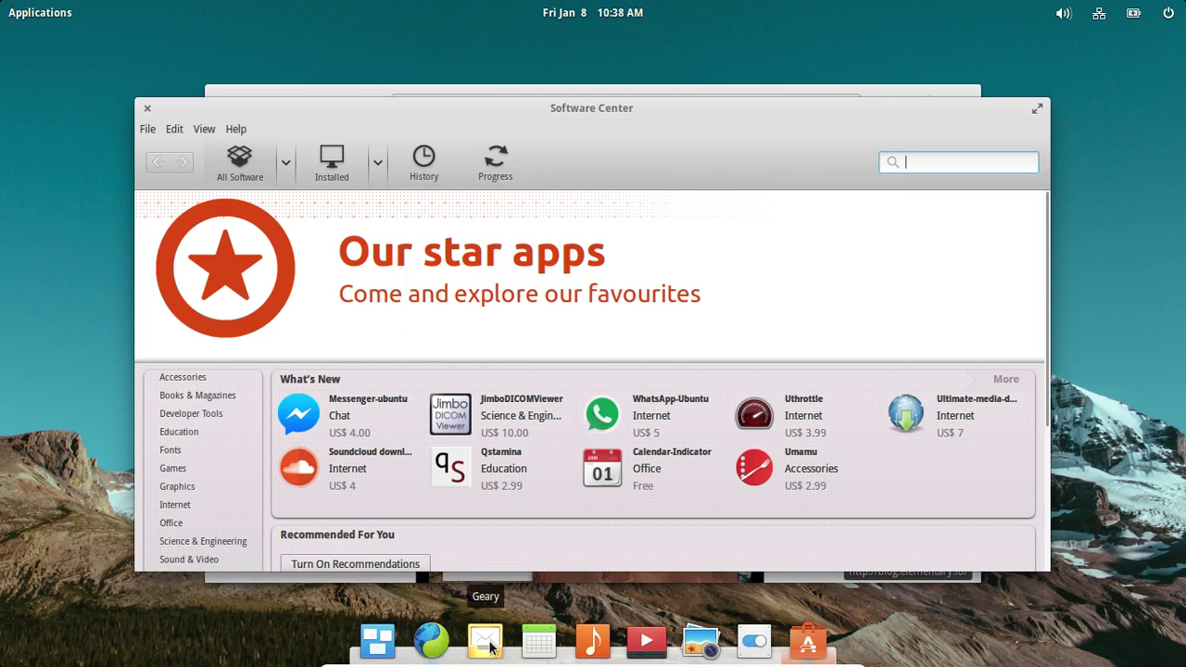
{"action": "left_click", "coordinate": [548, 654]}
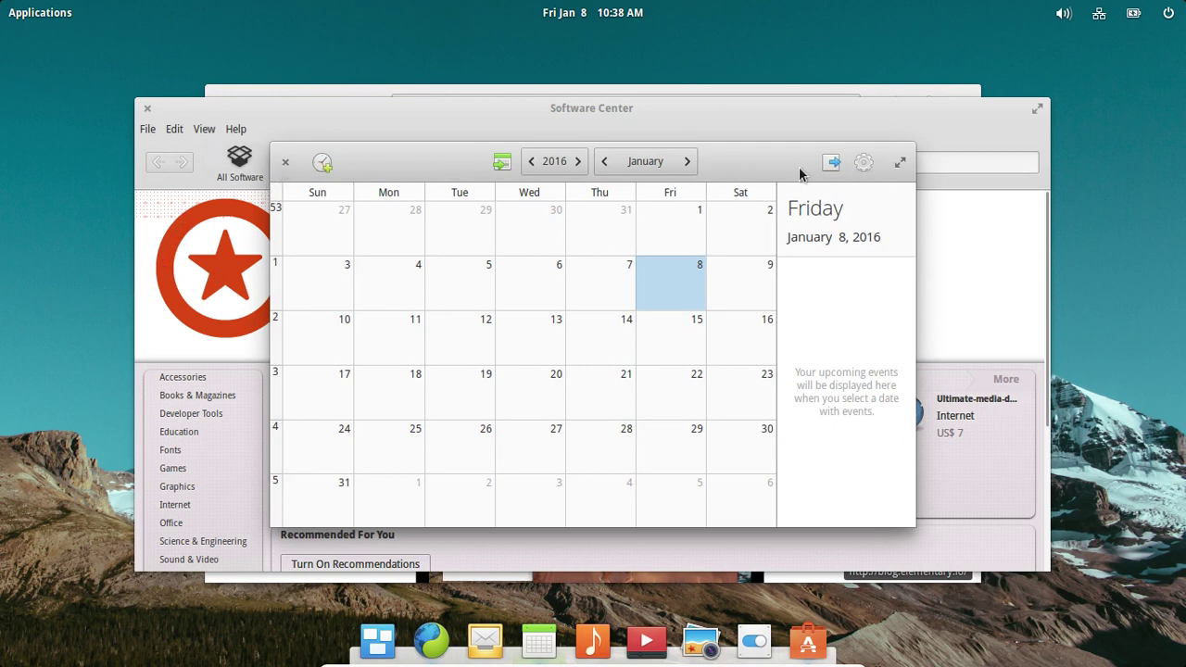
{"action": "left_click", "coordinate": [862, 164]}
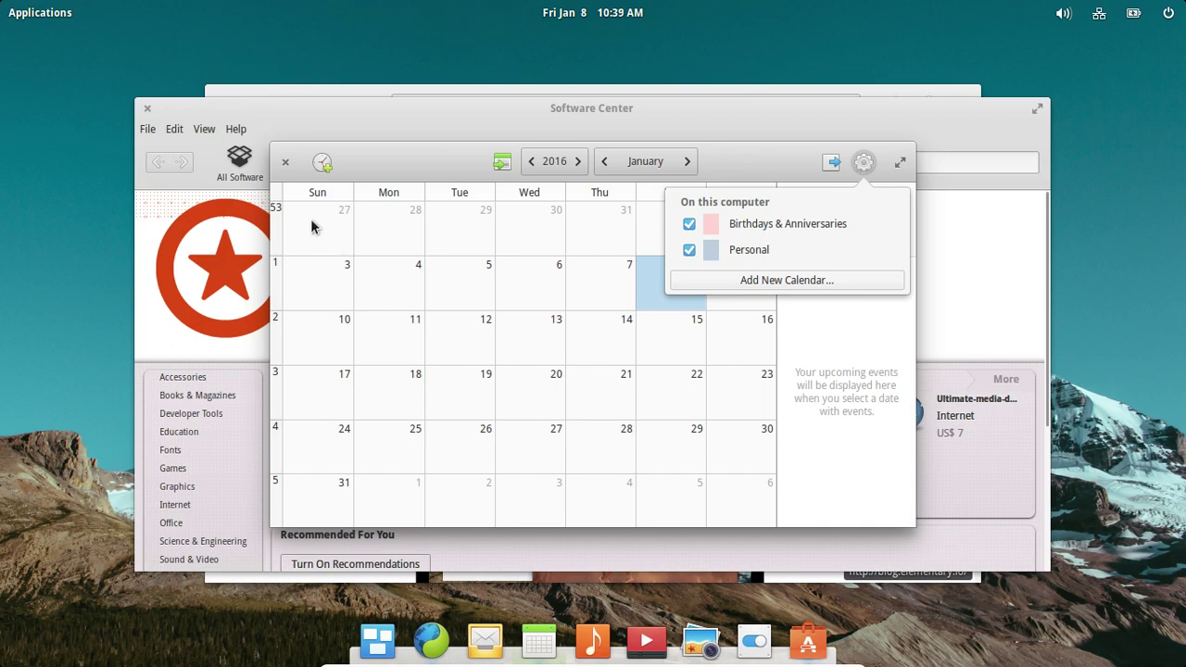
{"action": "left_click", "coordinate": [287, 164]}
{"action": "mouse_move", "coordinate": [626, 659]}
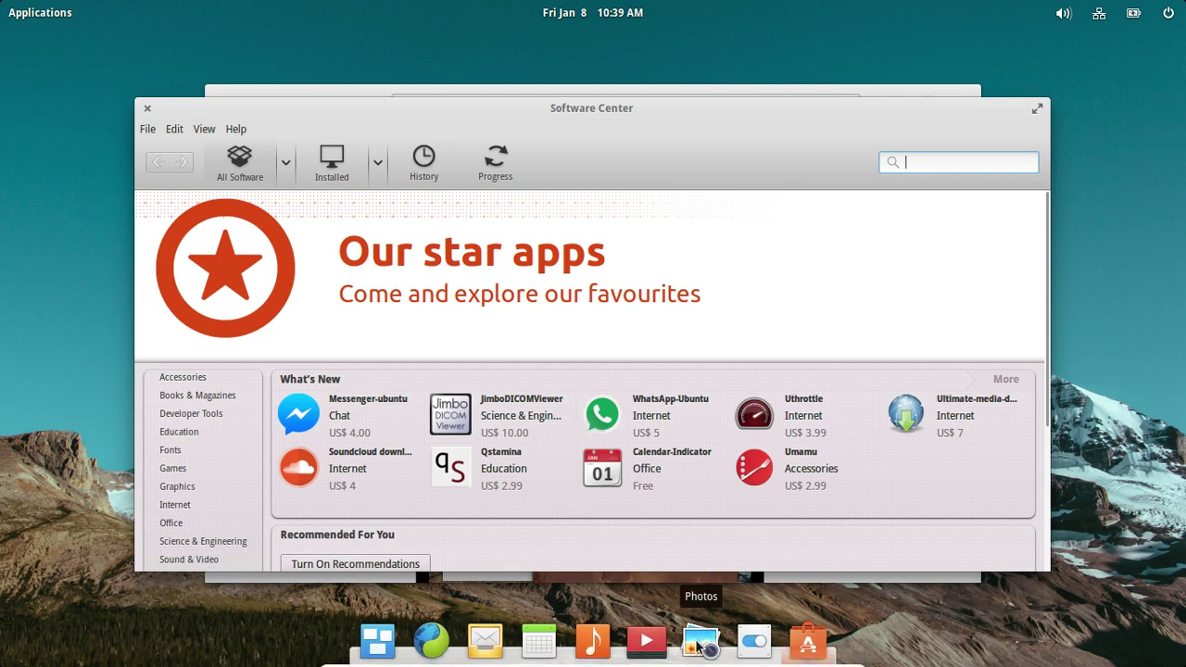
Open Photos and toggle its search bar, then close Photos, Software Center and Midori
{"action": "left_click", "coordinate": [697, 647]}
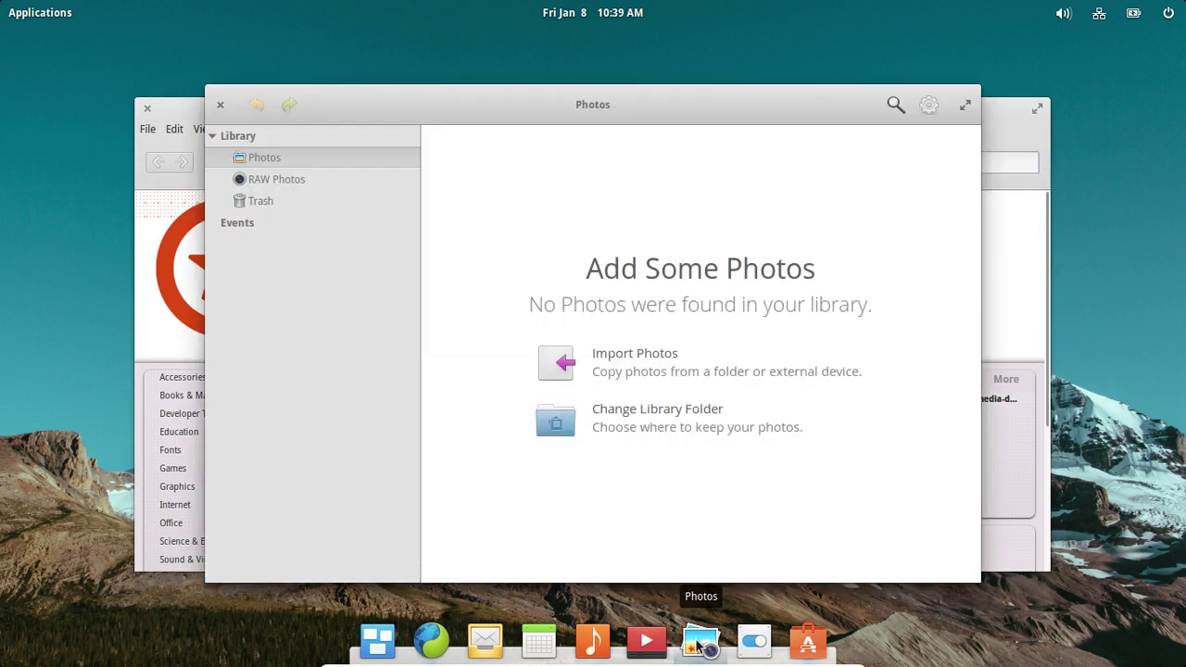
{"action": "left_click", "coordinate": [895, 104]}
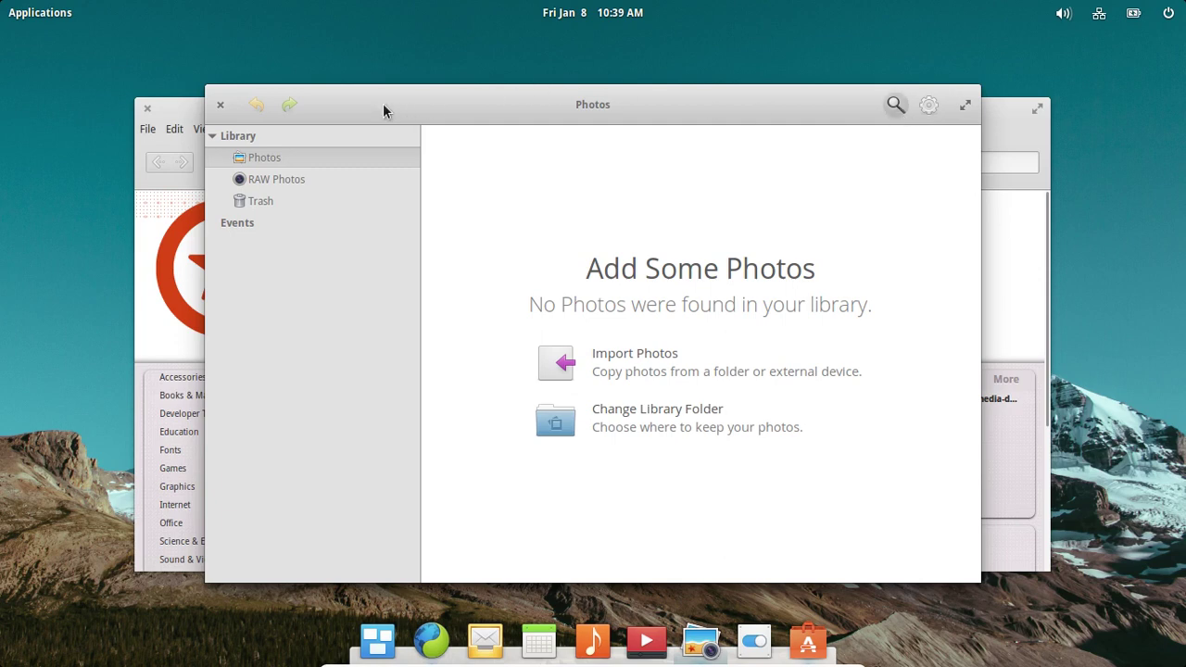
{"action": "left_click", "coordinate": [222, 106]}
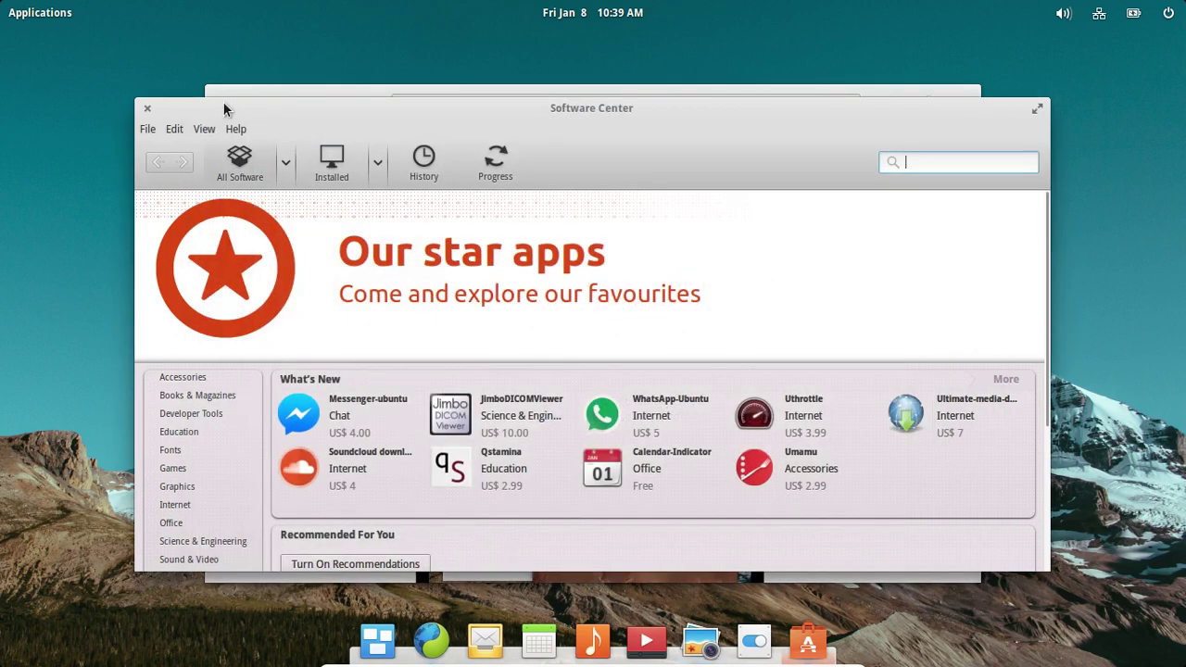
{"action": "left_click", "coordinate": [140, 108]}
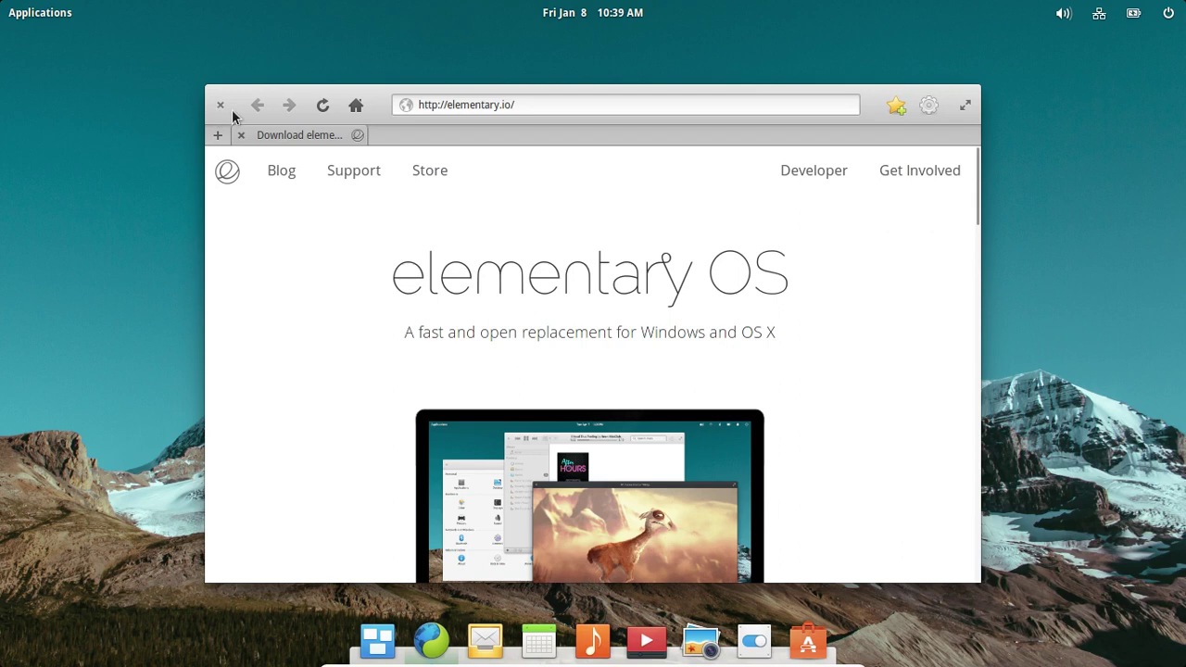
{"action": "left_click", "coordinate": [218, 104]}
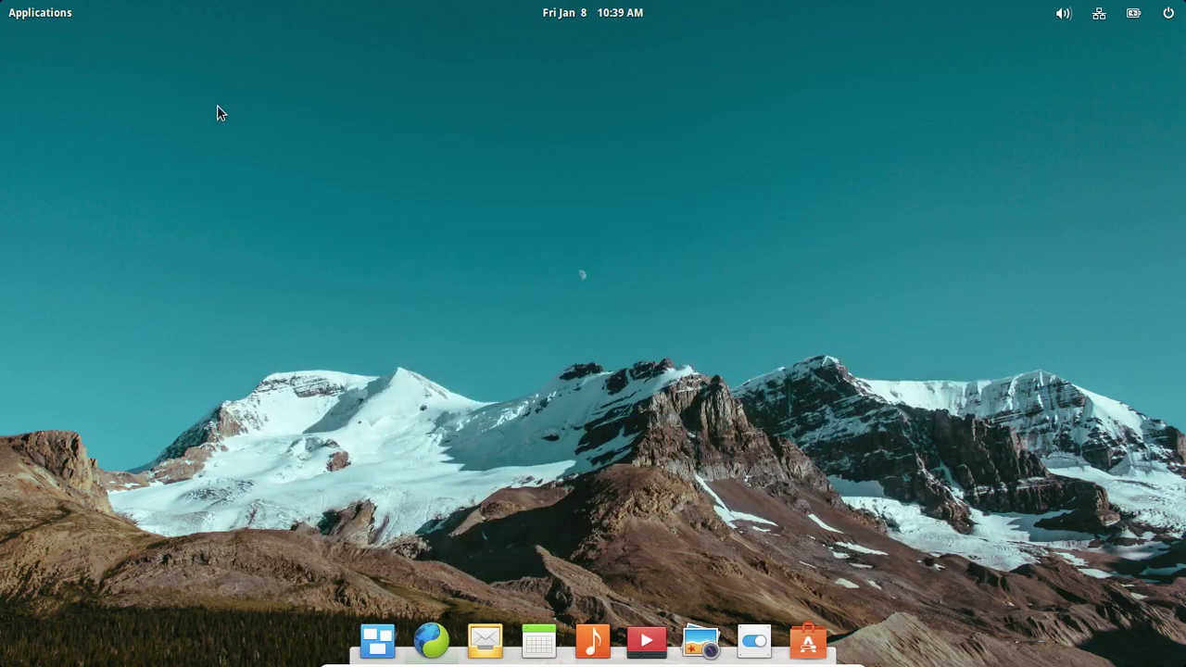
Launch System Settings, view the default applications (Midori, Geary, Scratch, Files), then return to the overview
{"action": "left_click", "coordinate": [5, 9]}
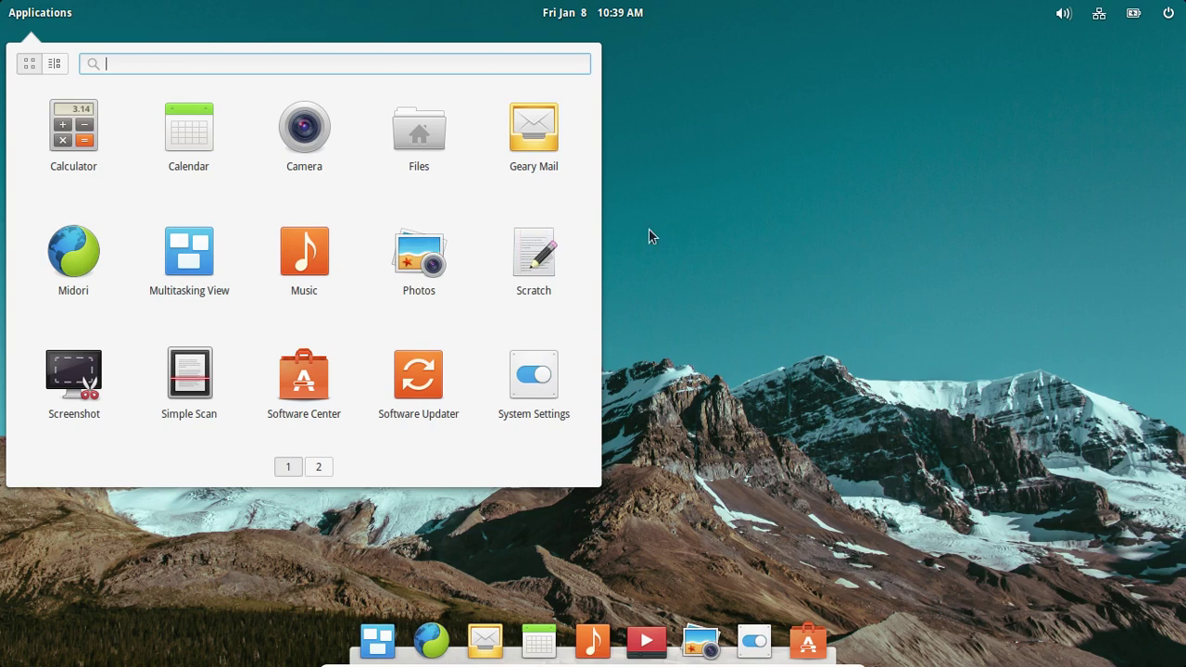
{"action": "left_click", "coordinate": [539, 366]}
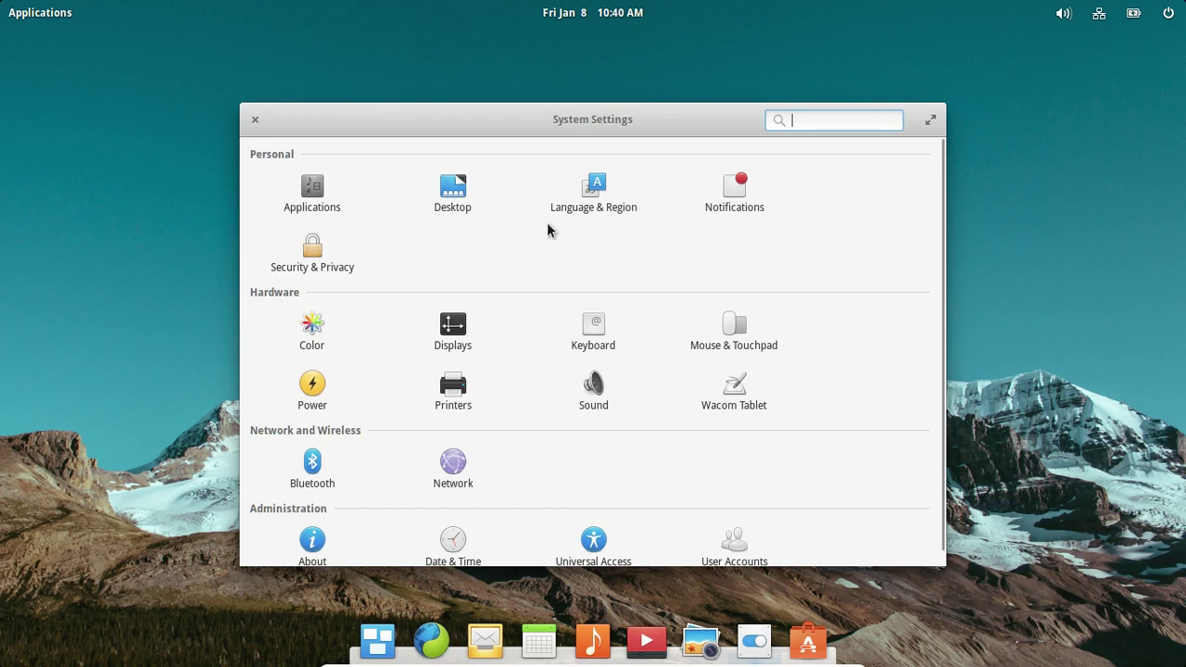
{"action": "left_click", "coordinate": [306, 208]}
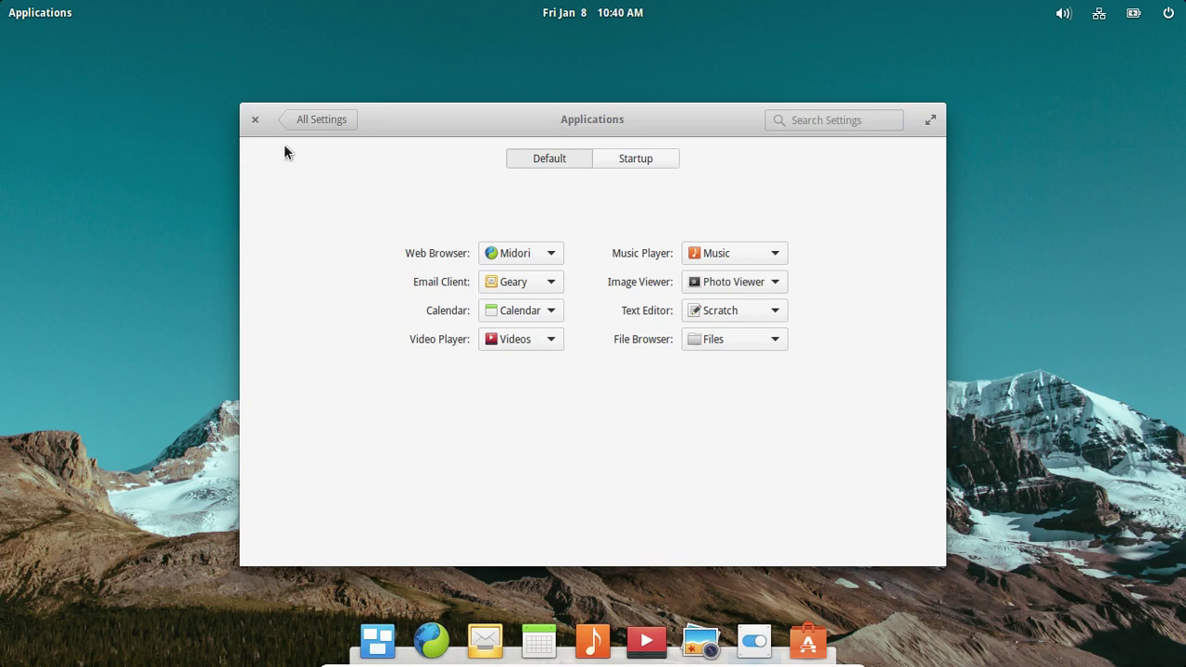
{"action": "left_click", "coordinate": [335, 119]}
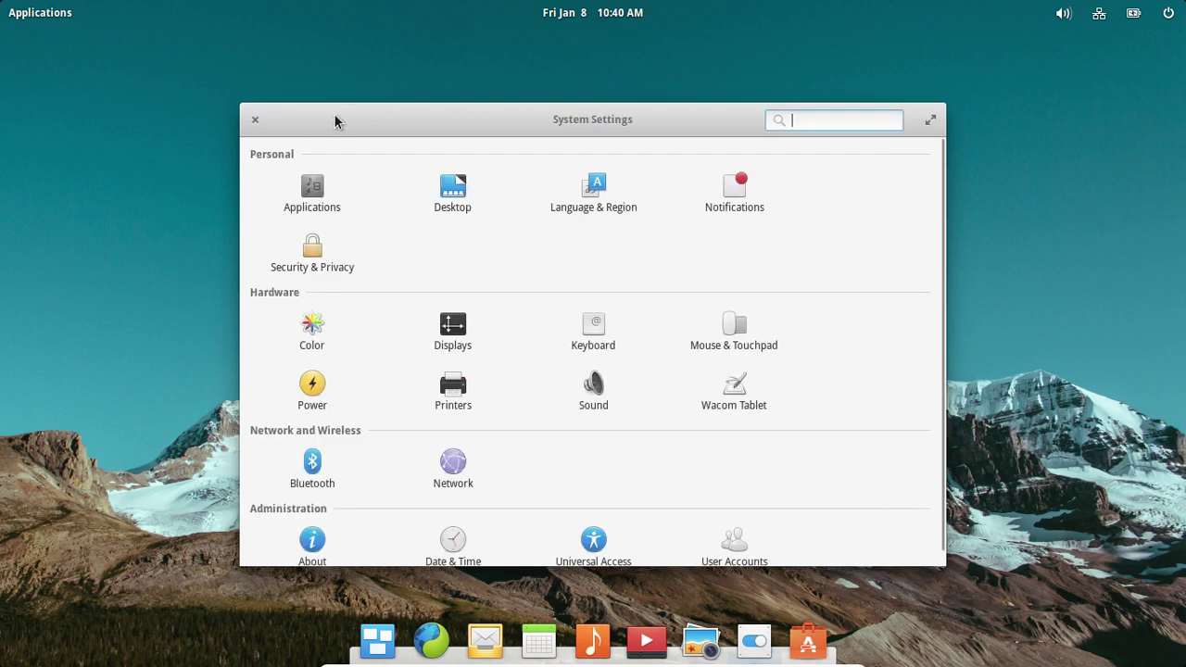
Set the starry dusk sky as wallpaper, view the Dock and Hot Corners tabs, then return to the overview
{"action": "left_click", "coordinate": [453, 188]}
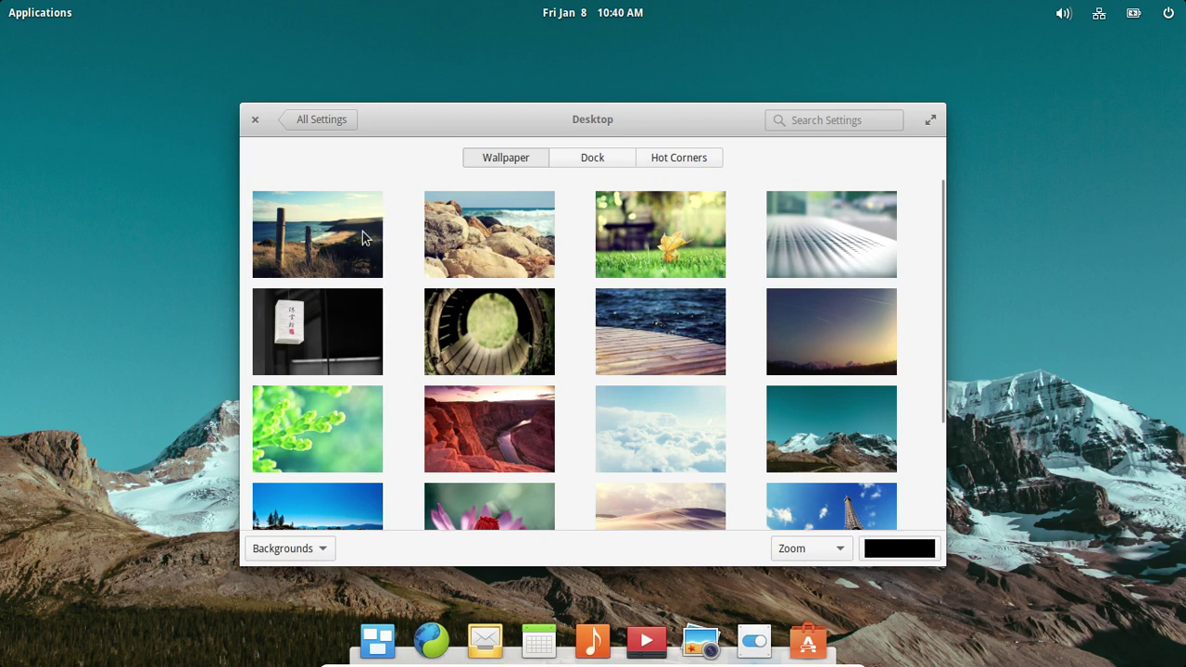
{"action": "left_click", "coordinate": [796, 349]}
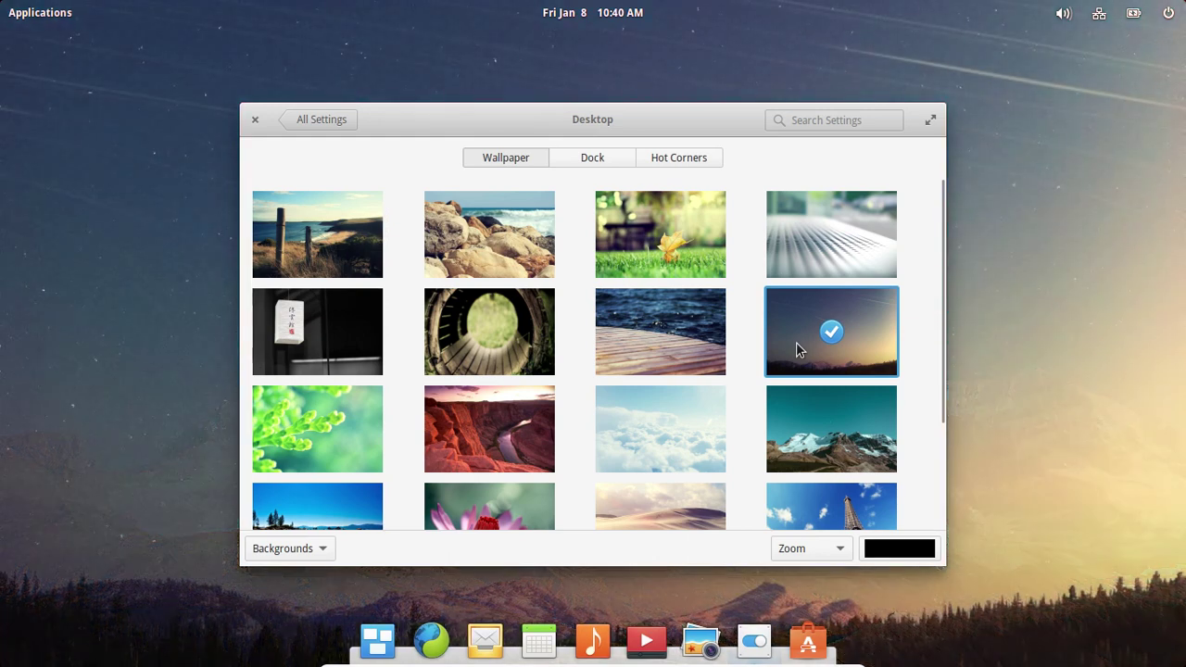
{"action": "scroll", "coordinate": [660, 359], "scroll_direction": "down", "scroll_amount": 3}
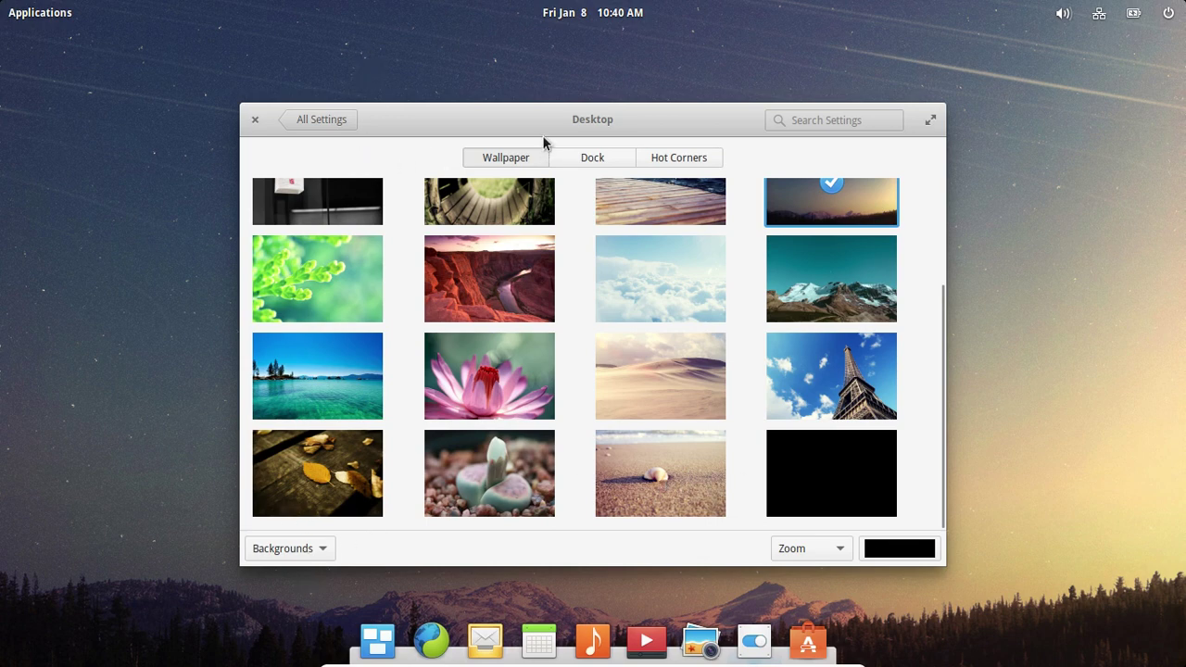
{"action": "left_click", "coordinate": [608, 160]}
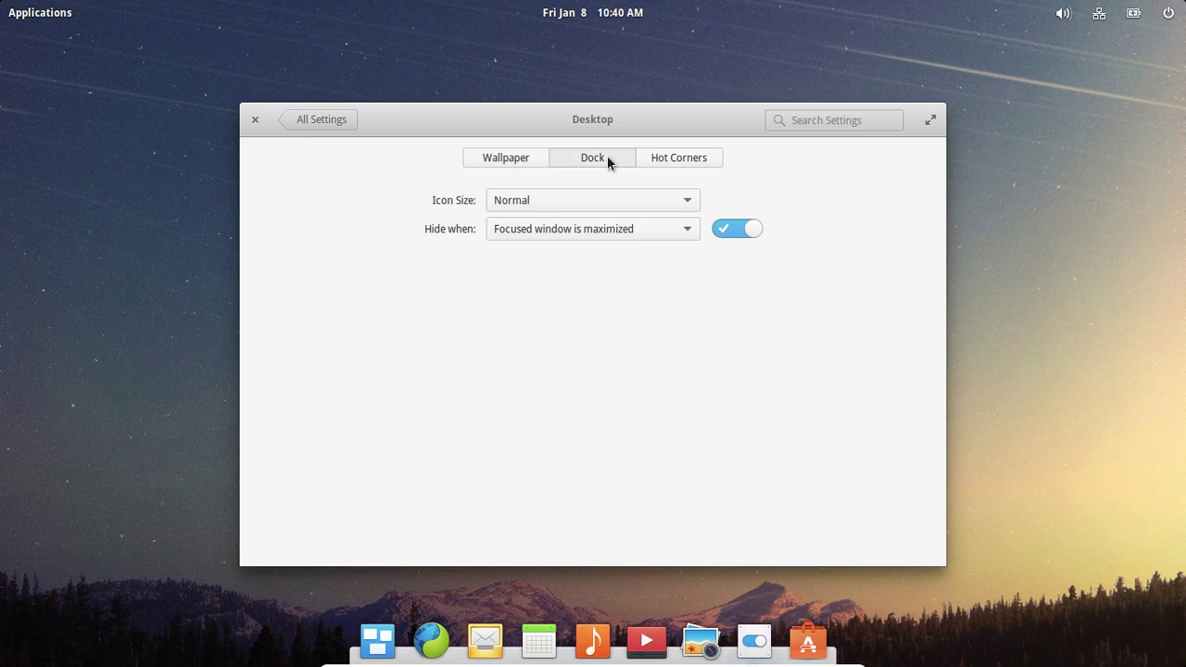
{"action": "left_click", "coordinate": [682, 160]}
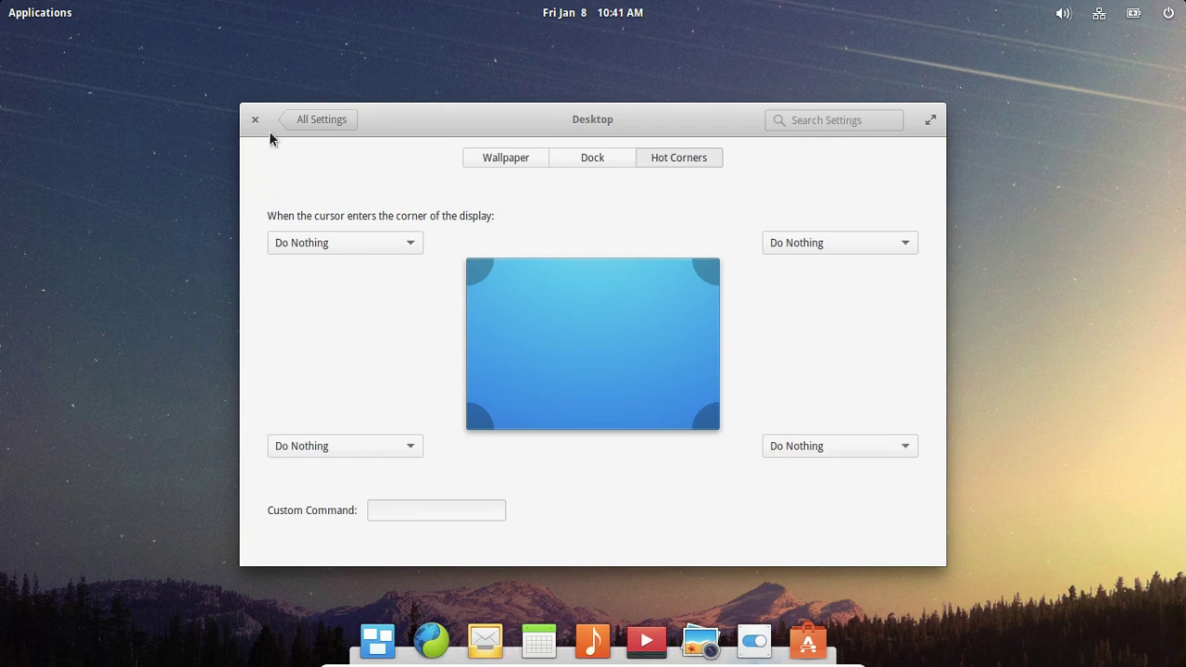
{"action": "left_click", "coordinate": [321, 120]}
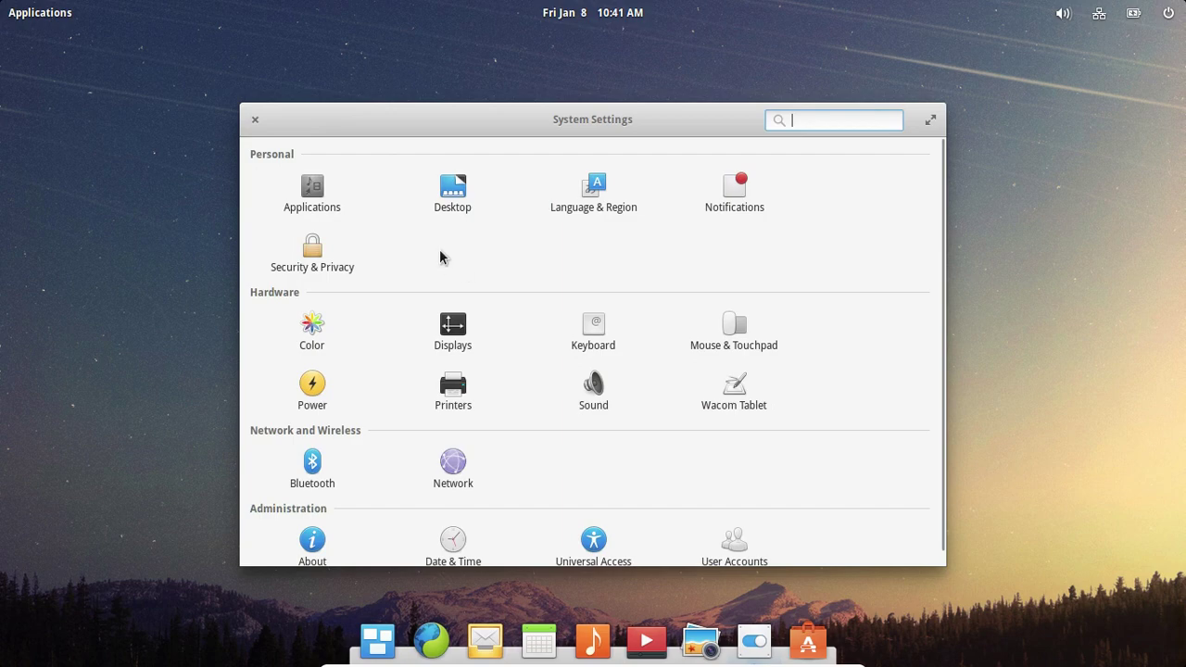
Browse the Security & Privacy, Displays and Power pages, returning to the overview after each
{"action": "left_click", "coordinate": [310, 271]}
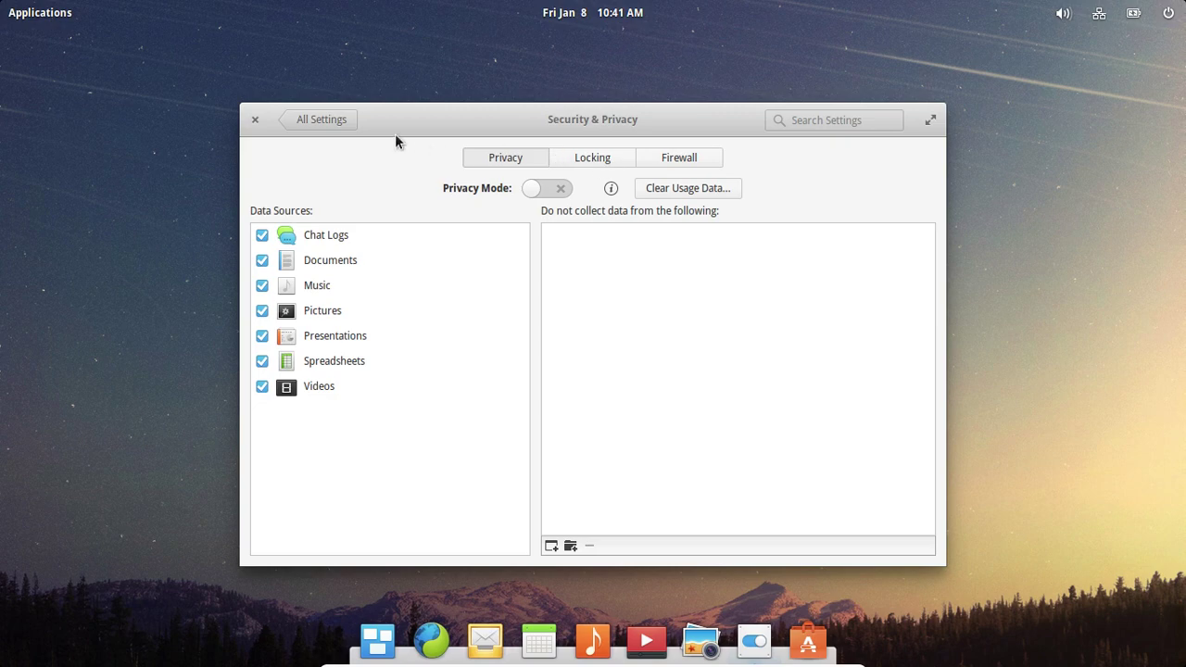
{"action": "left_click", "coordinate": [317, 120]}
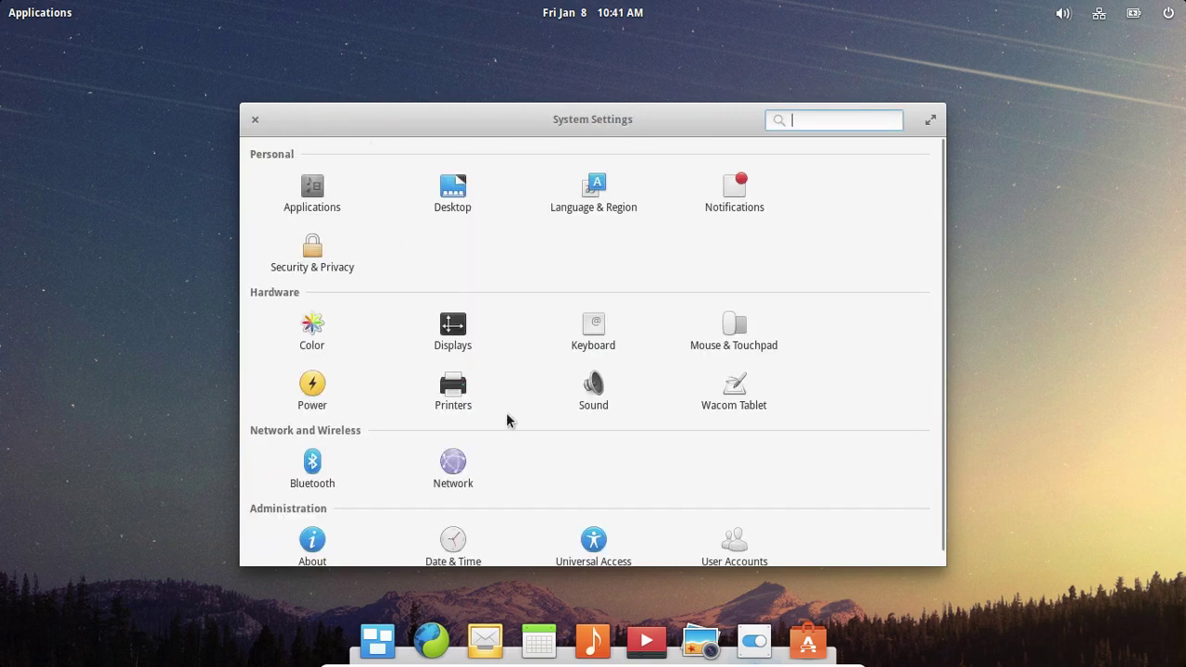
{"action": "left_click", "coordinate": [457, 344]}
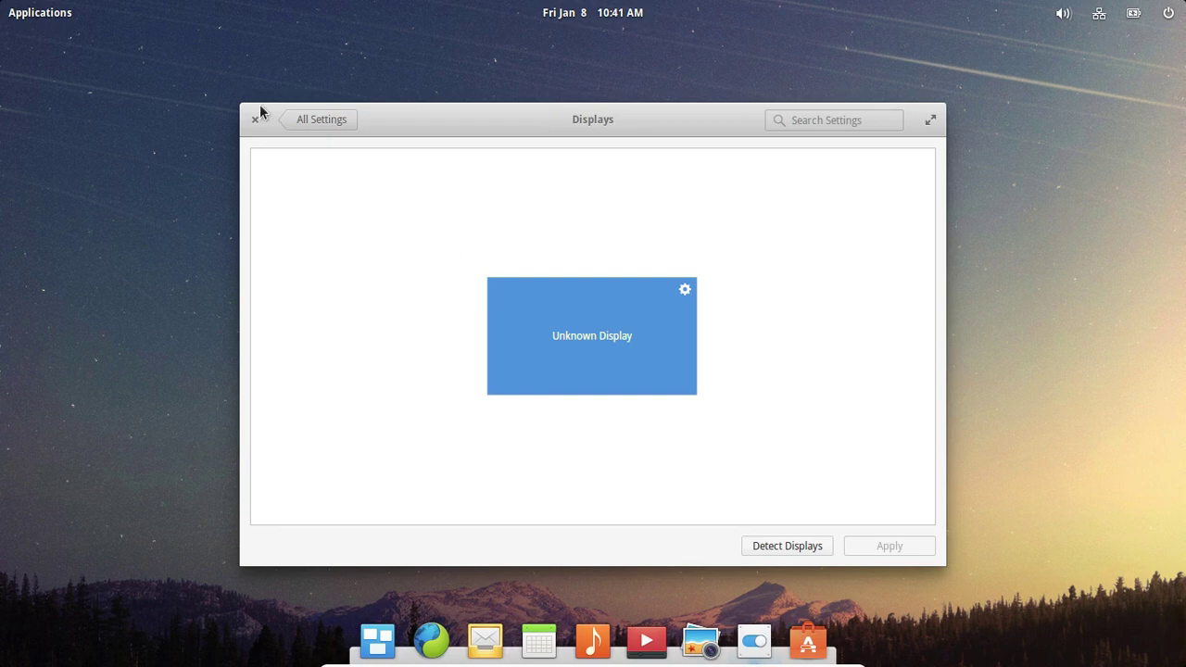
{"action": "left_click", "coordinate": [301, 123]}
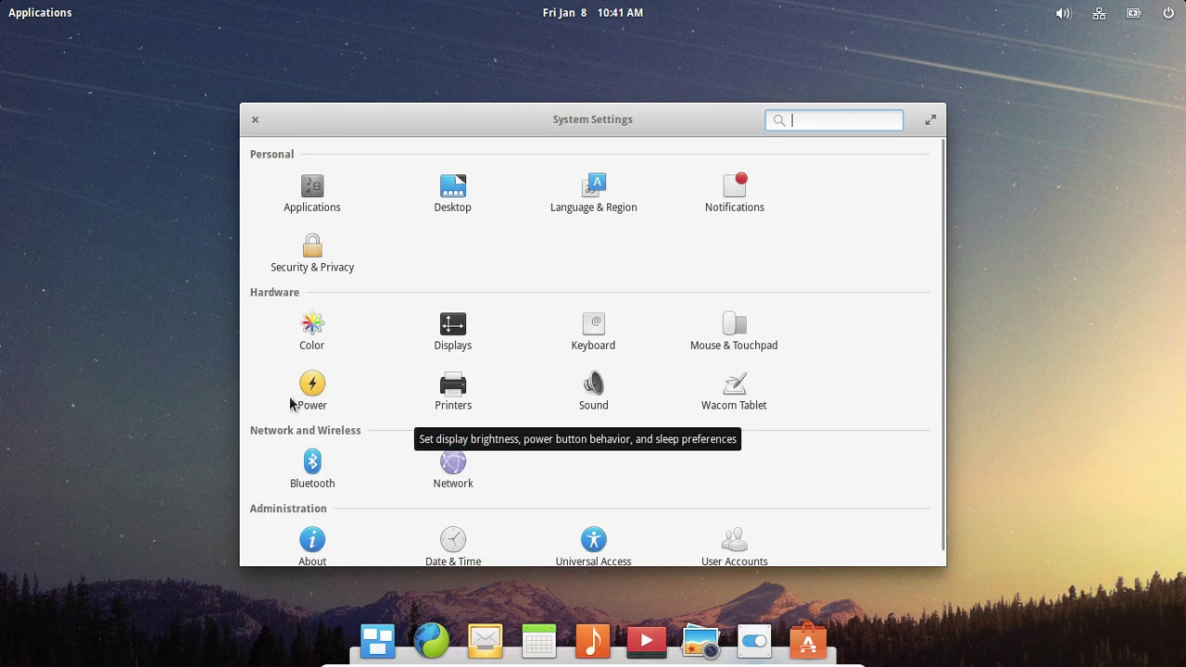
{"action": "left_click", "coordinate": [318, 401]}
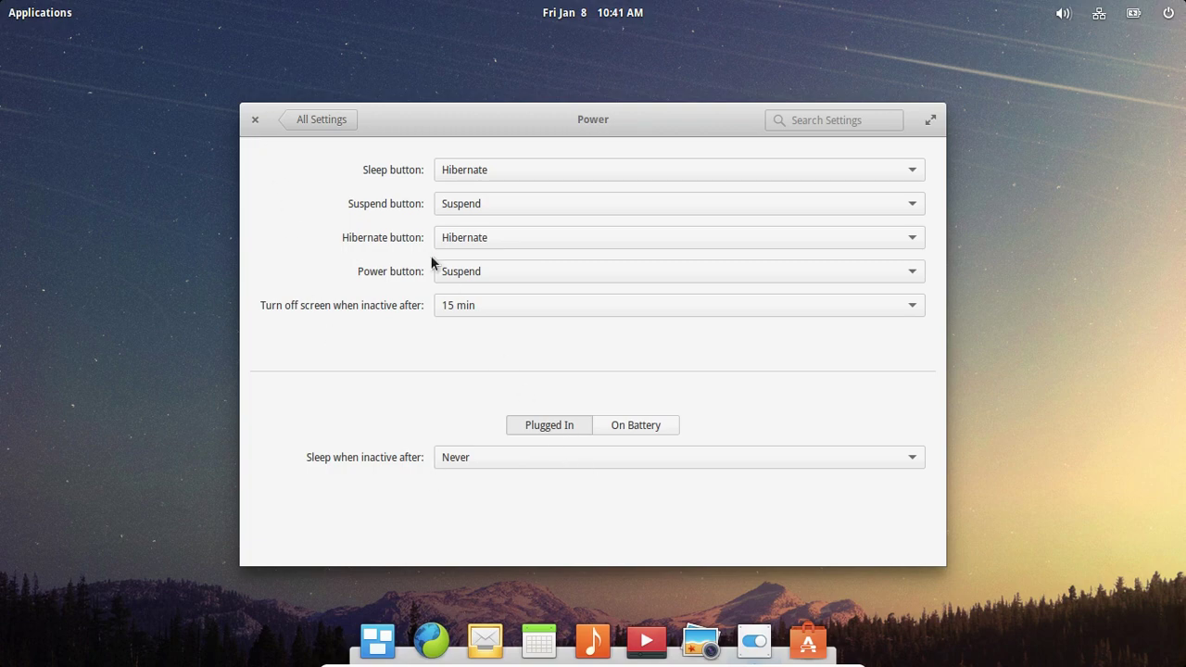
{"action": "left_click", "coordinate": [290, 123]}
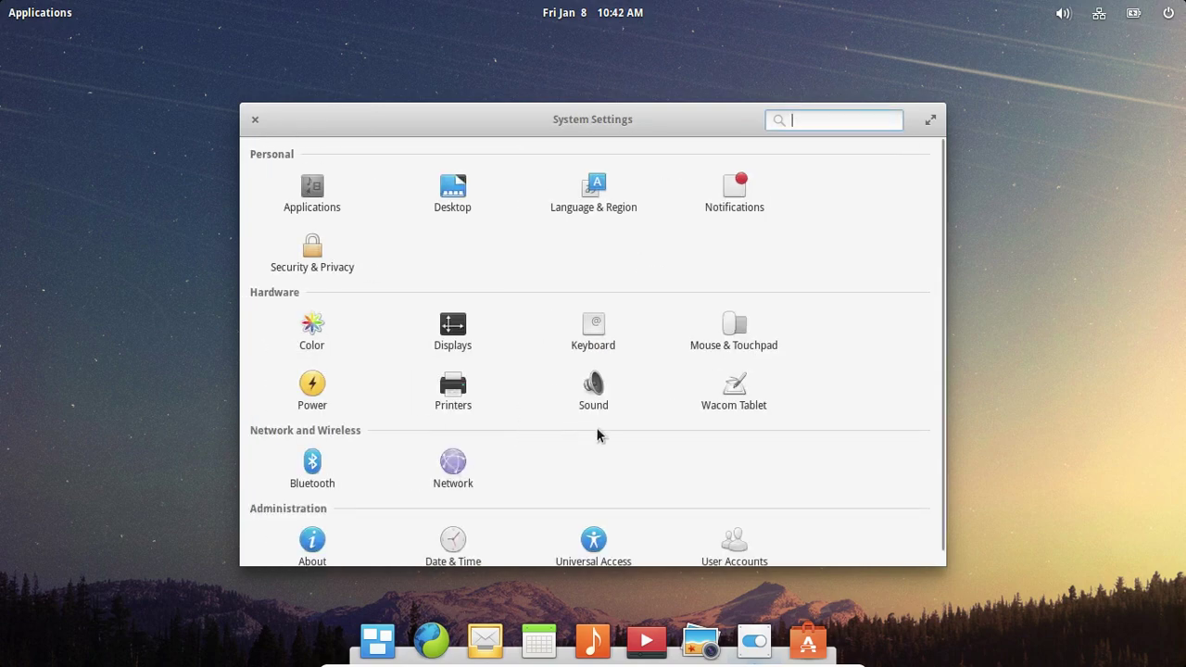
{"action": "left_click", "coordinate": [594, 326]}
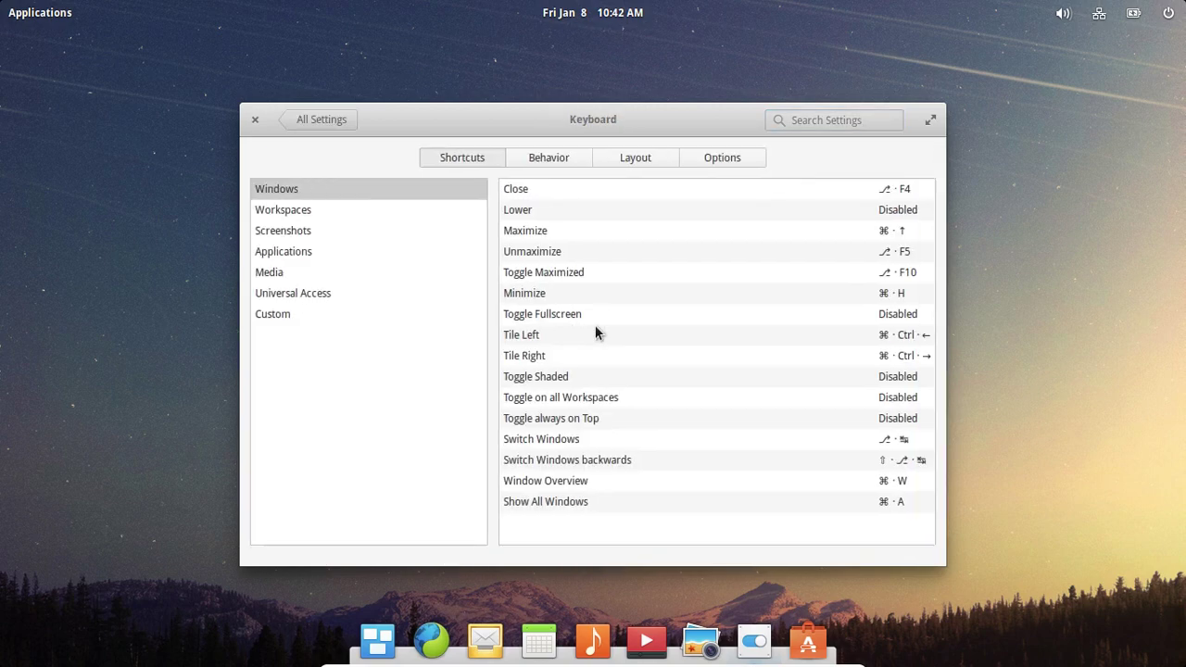
{"action": "left_click", "coordinate": [331, 124]}
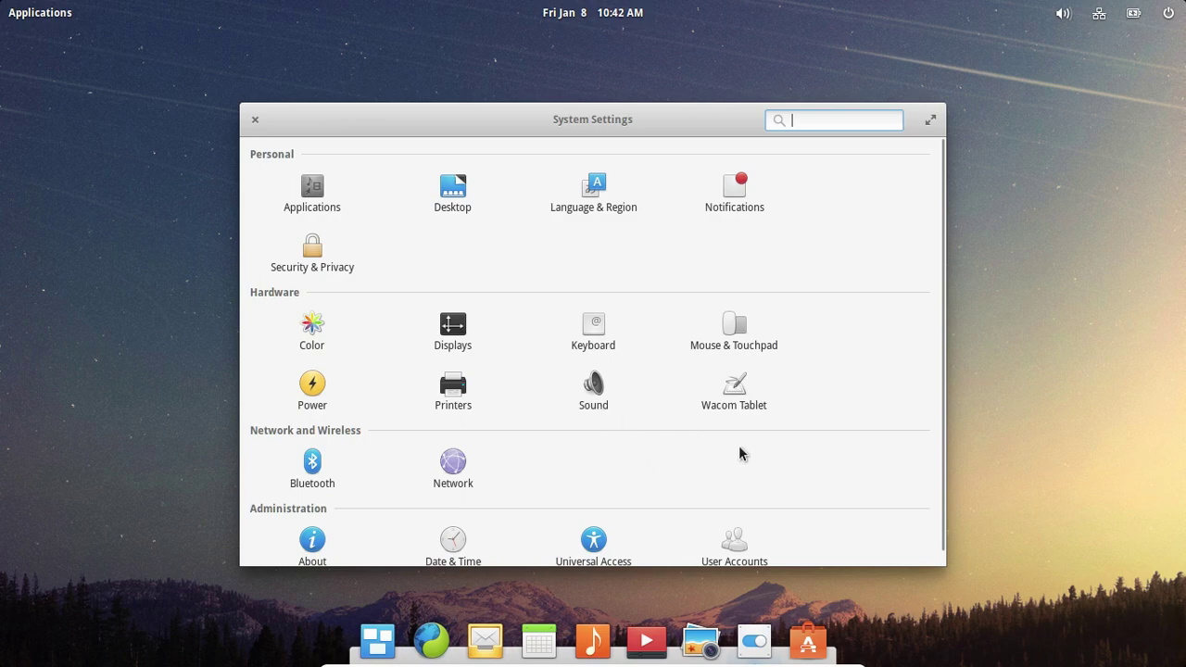
{"action": "left_click", "coordinate": [597, 387]}
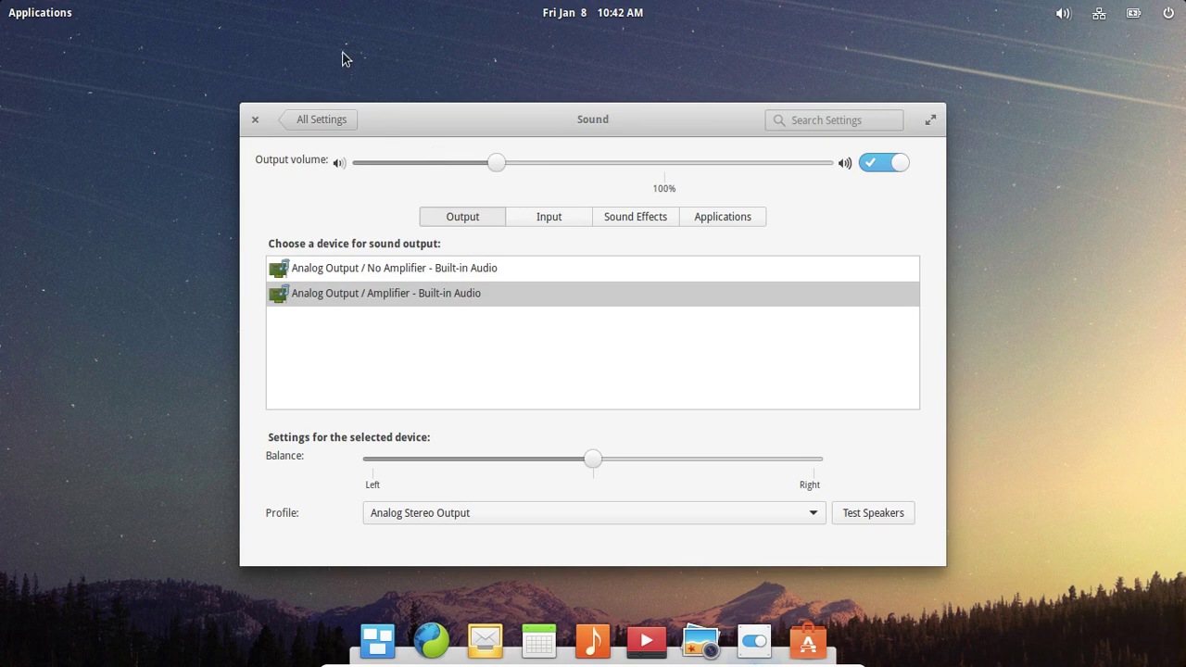
{"action": "left_click", "coordinate": [322, 120]}
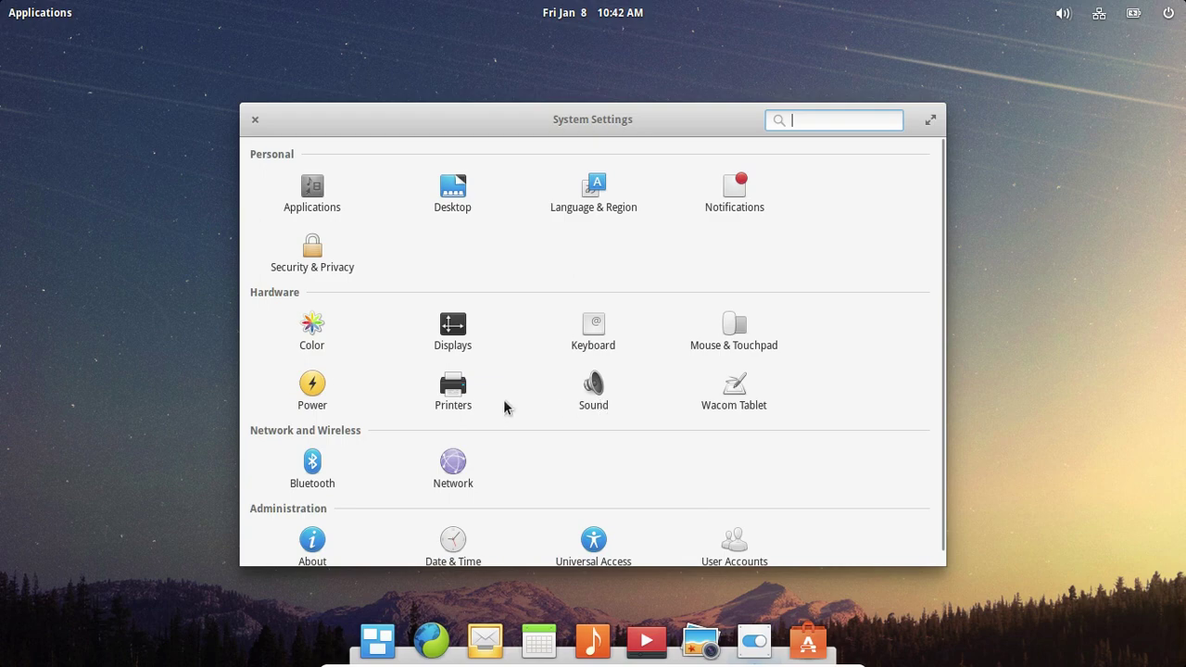
After a look at Displays, set the Power page's screen turn-off delay to Never
{"action": "left_click", "coordinate": [453, 341]}
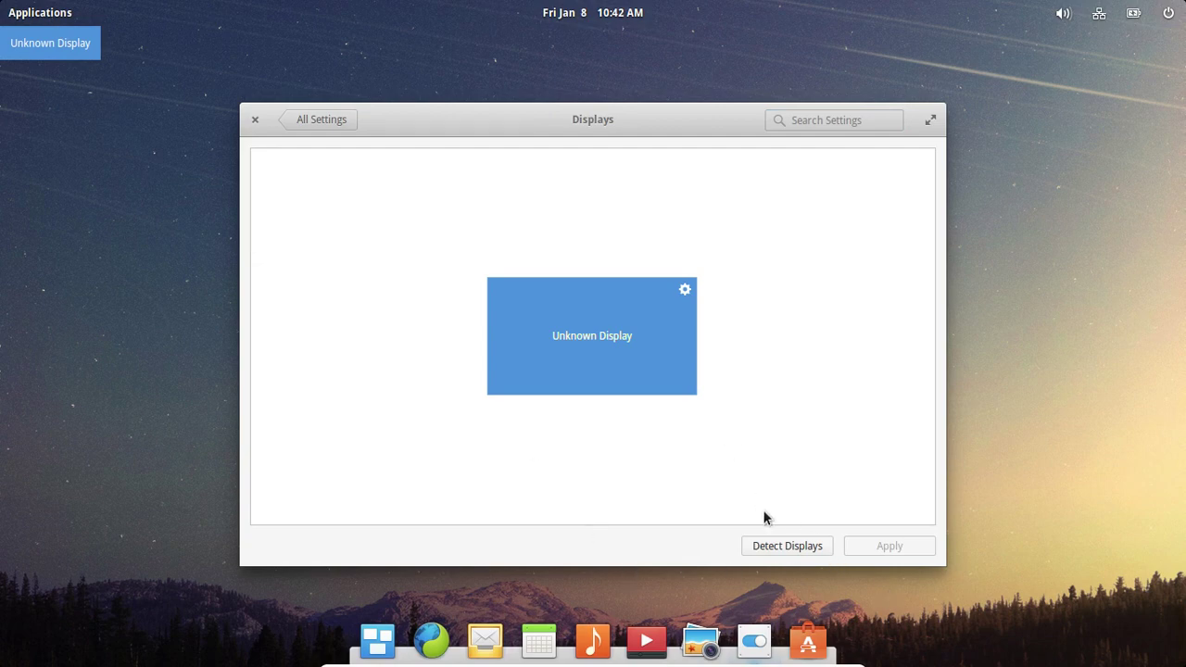
{"action": "left_click", "coordinate": [321, 120]}
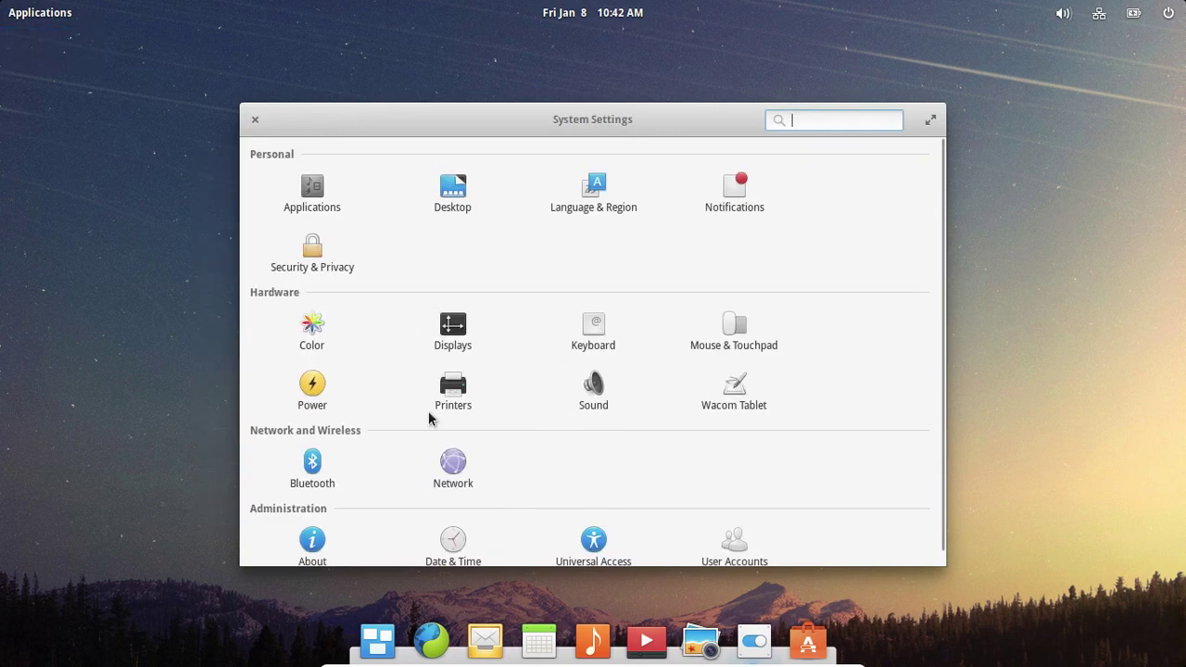
{"action": "left_click", "coordinate": [308, 405]}
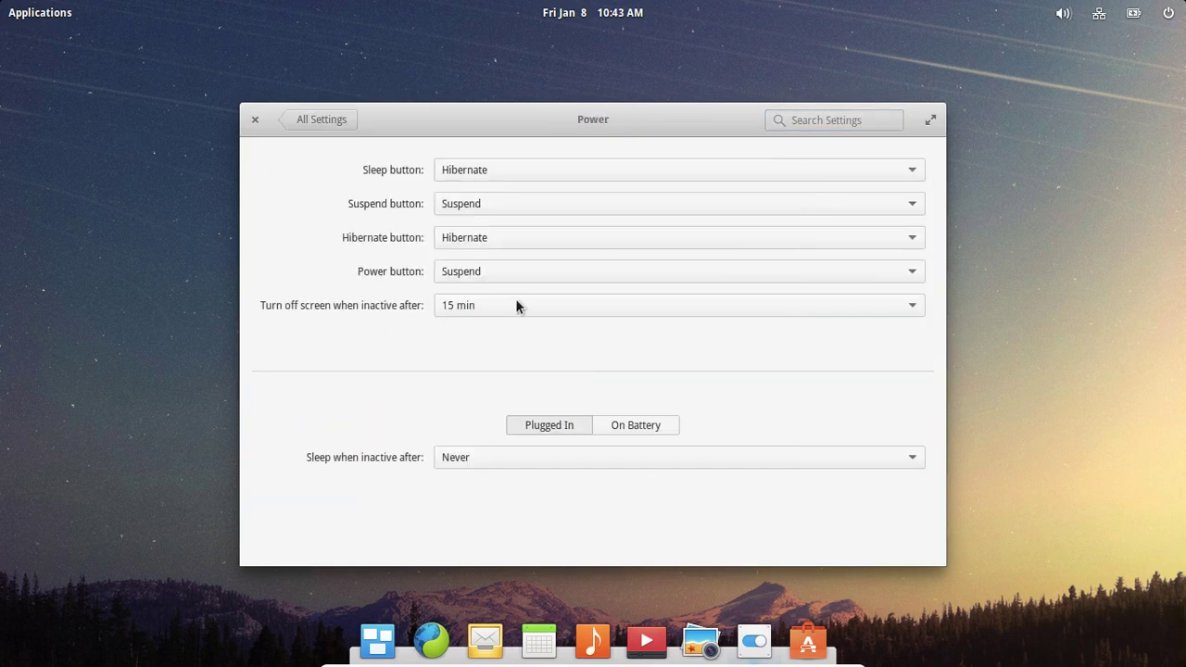
{"action": "left_click", "coordinate": [913, 312]}
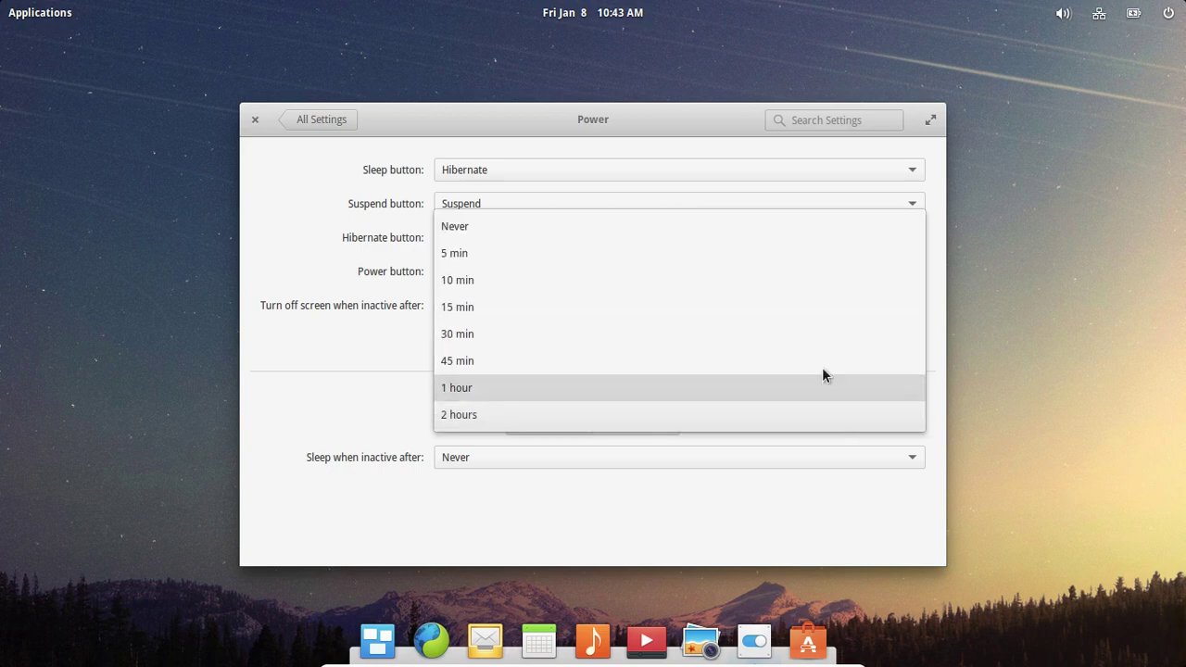
{"action": "left_click", "coordinate": [768, 231]}
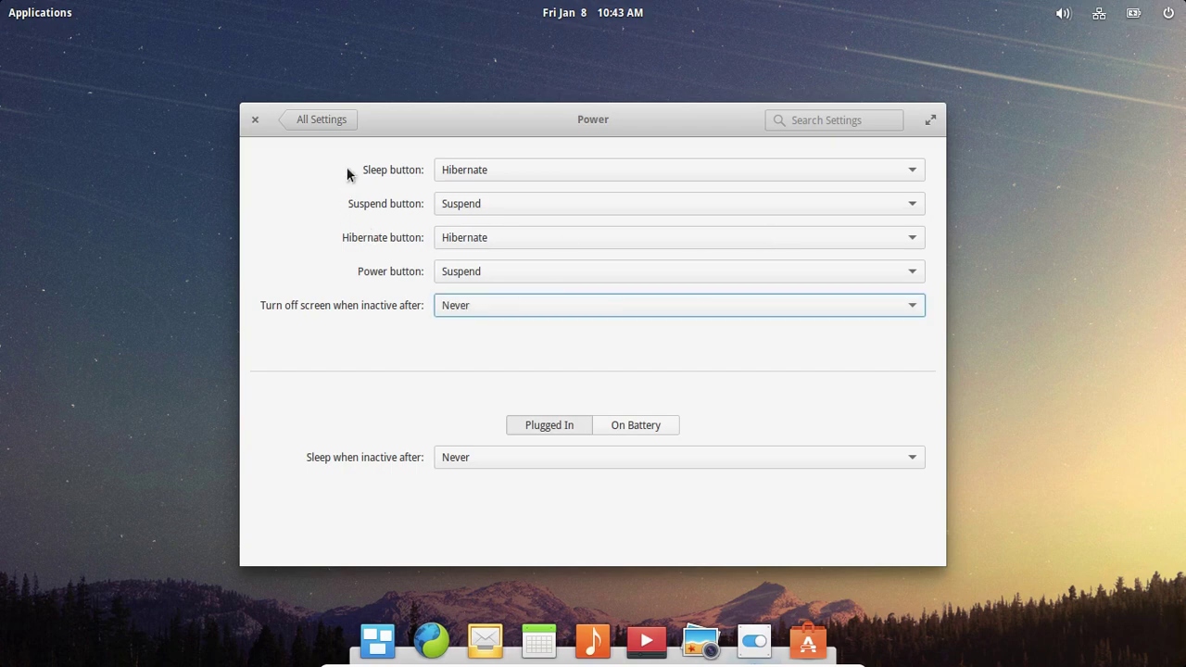
{"action": "left_click", "coordinate": [317, 122]}
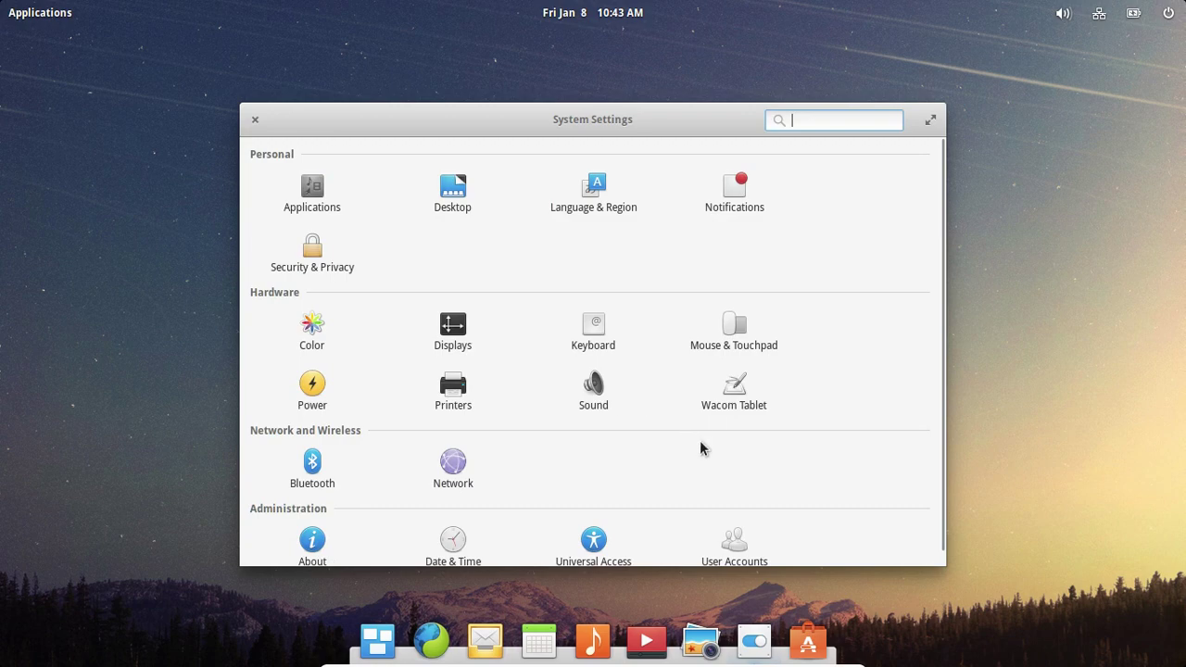
Switch on Large Text under Universal Access and return to the settings overview
{"action": "scroll", "coordinate": [700, 449], "scroll_direction": "down", "scroll_amount": 1}
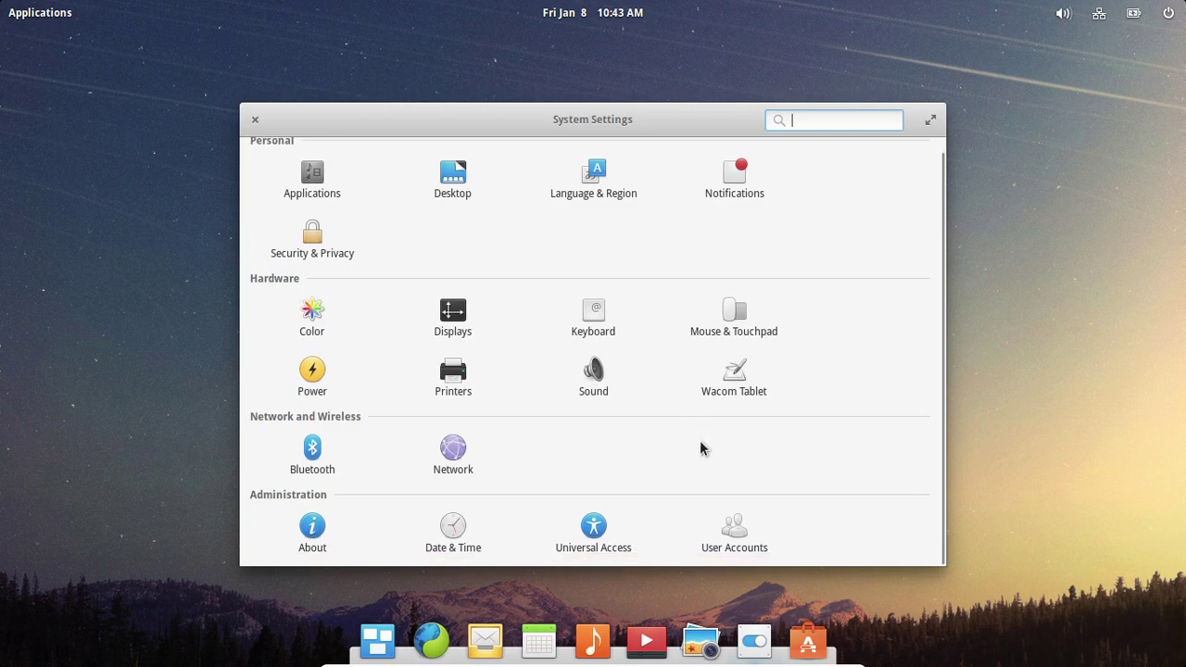
{"action": "left_click", "coordinate": [591, 528]}
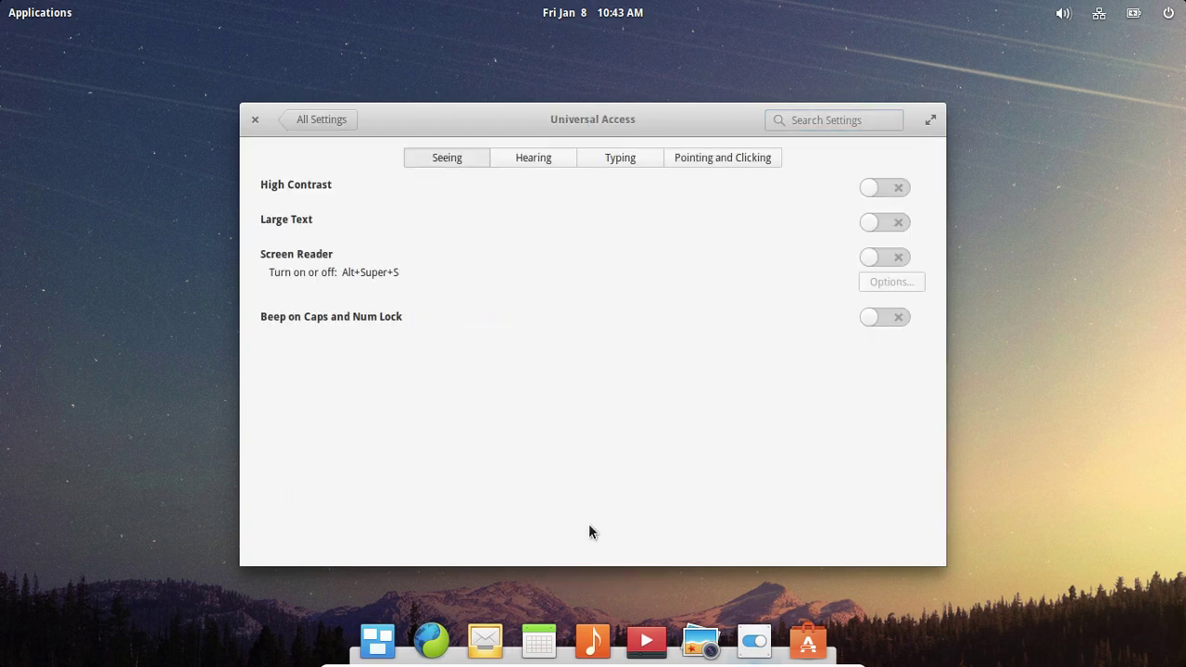
{"action": "left_click", "coordinate": [878, 230]}
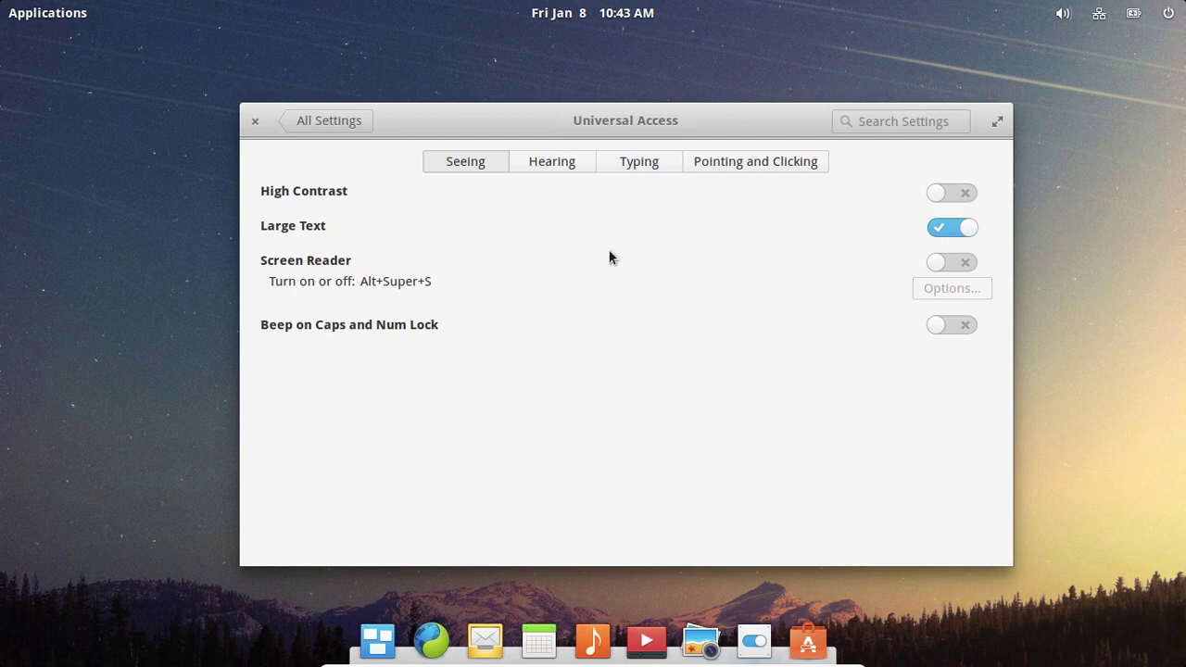
{"action": "left_click", "coordinate": [329, 119]}
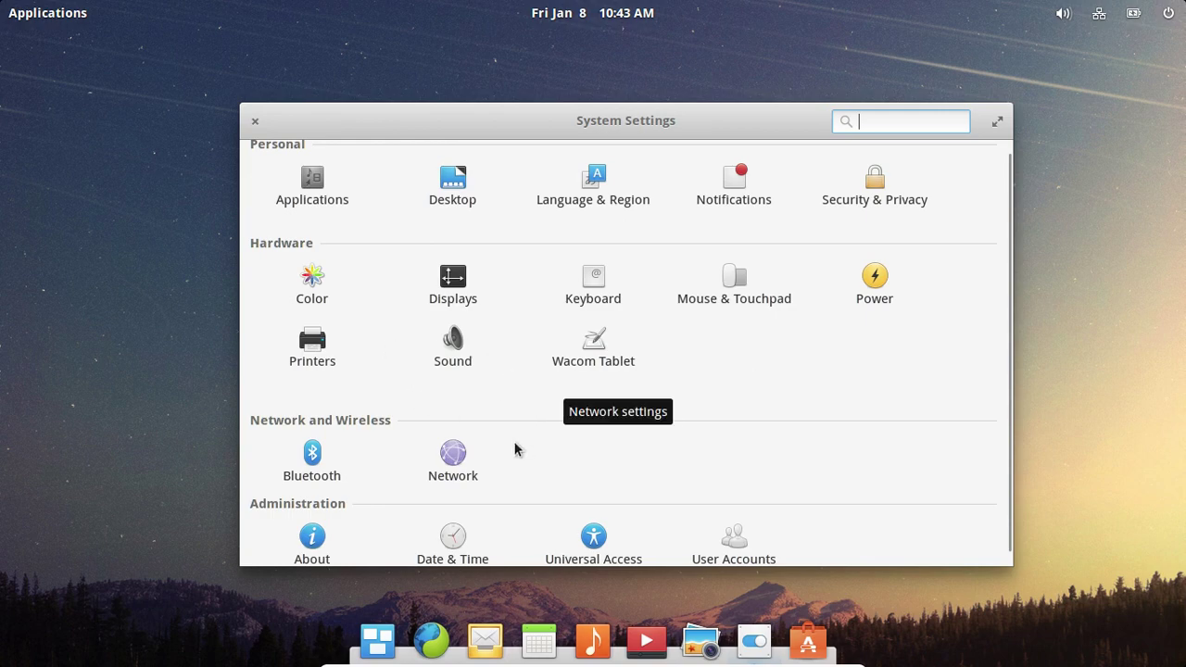
Scroll the settings overview, then close the System Settings window
{"action": "scroll", "coordinate": [516, 449], "scroll_direction": "down", "scroll_amount": 1}
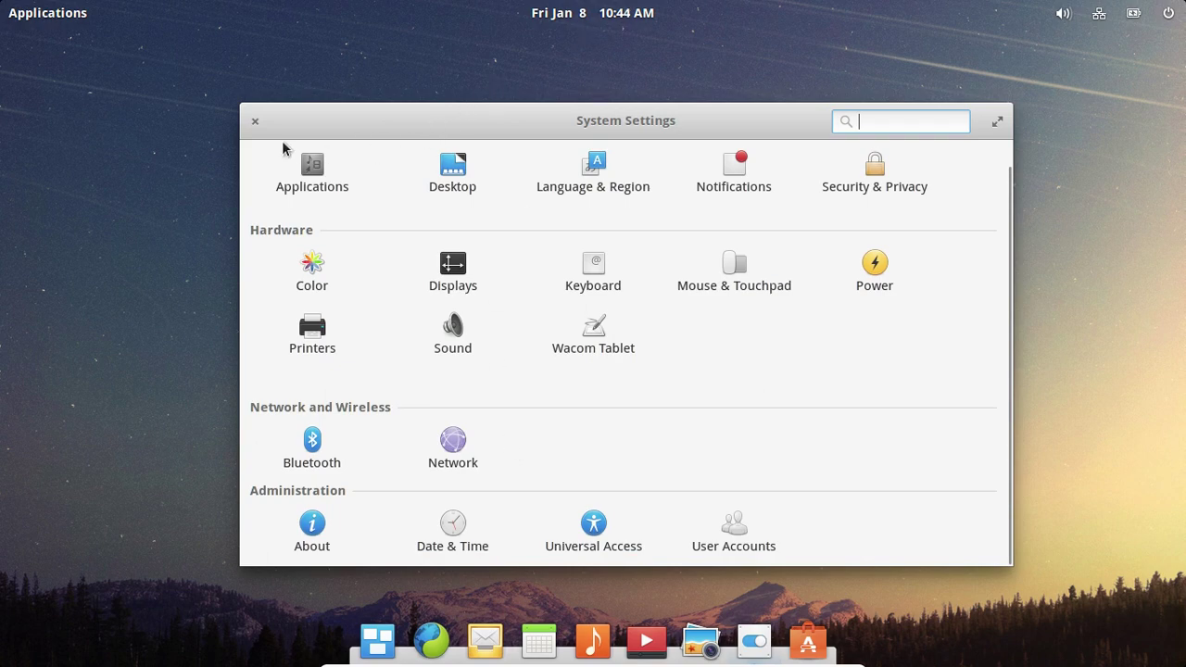
{"action": "left_click", "coordinate": [254, 123]}
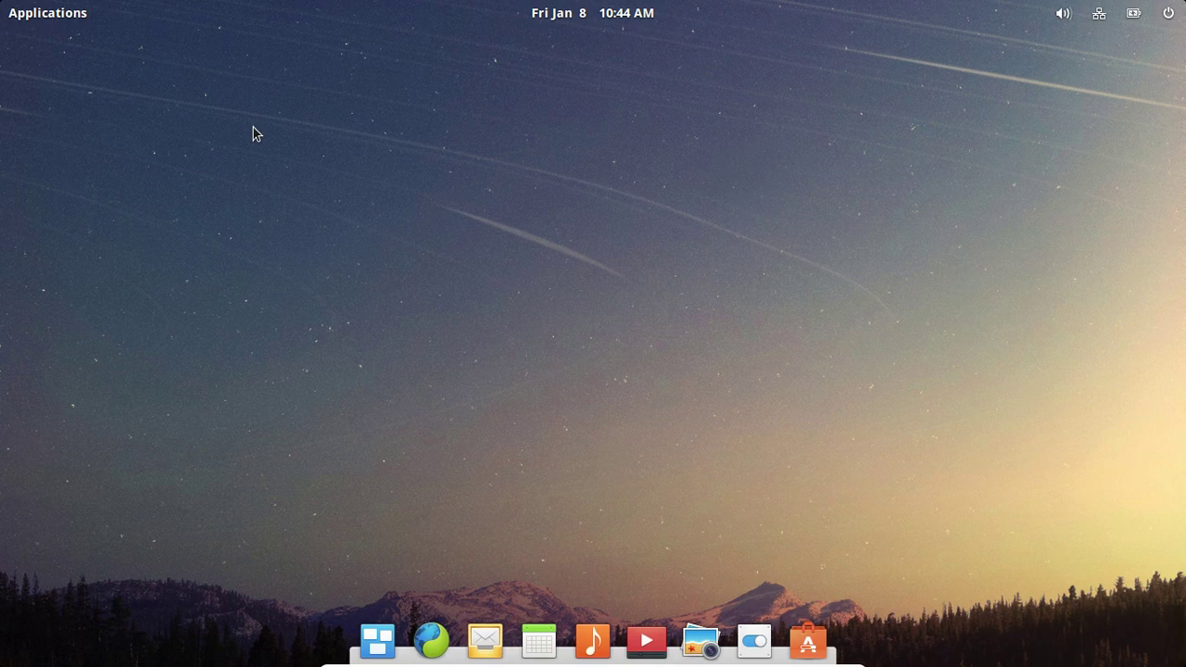
Check the calendar and battery indicator menus, then choose Shut Down… from the power menu
{"action": "left_click", "coordinate": [602, 25]}
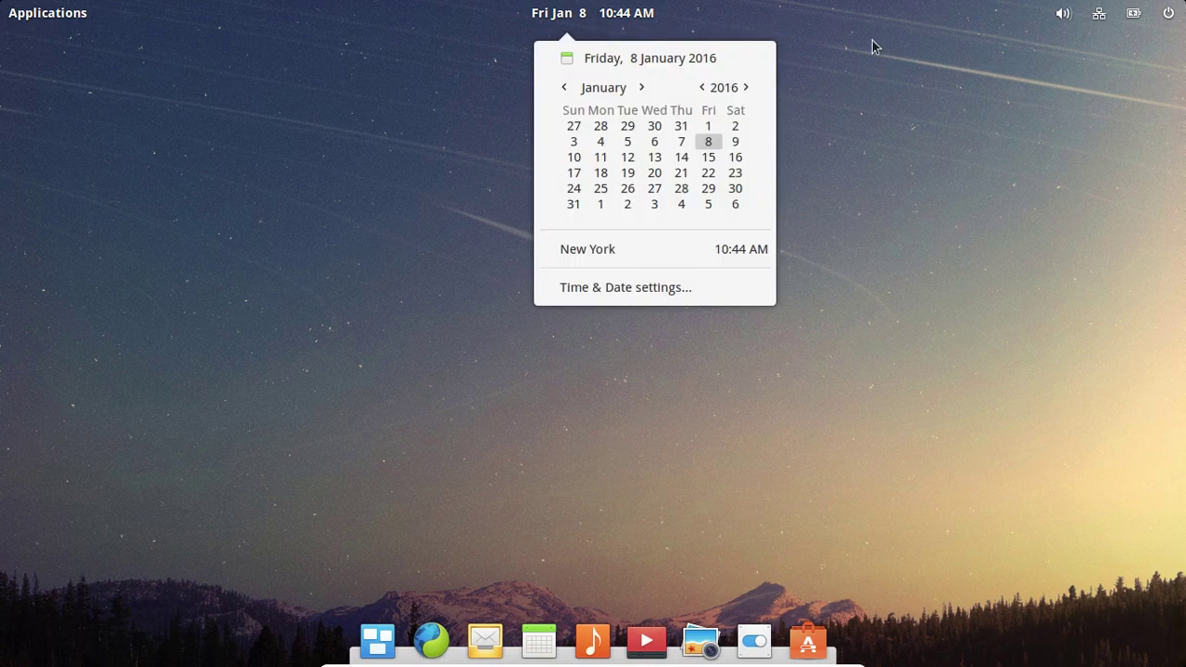
{"action": "left_click", "coordinate": [936, 77]}
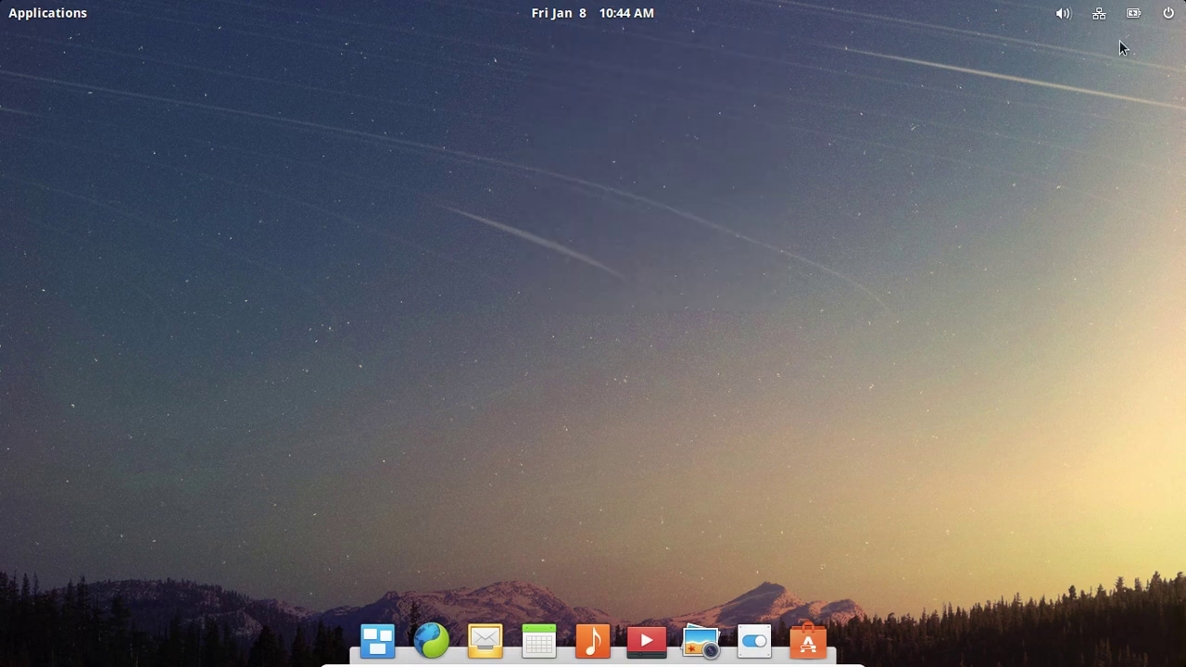
{"action": "left_click", "coordinate": [1169, 15]}
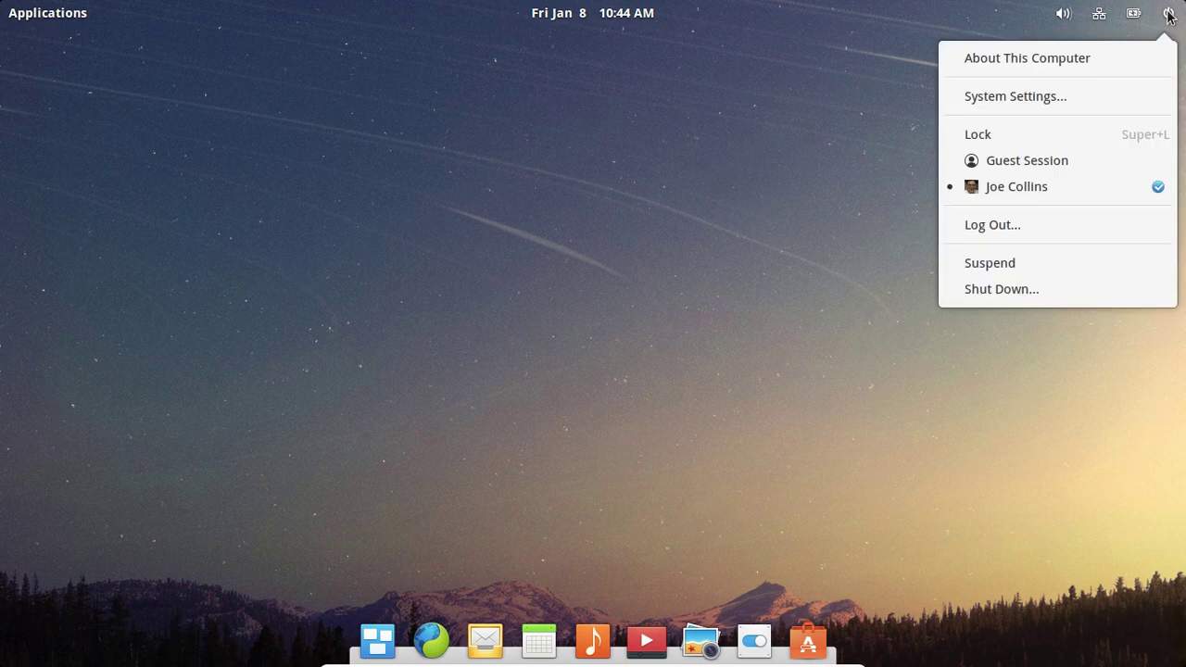
{"action": "left_click", "coordinate": [1134, 13]}
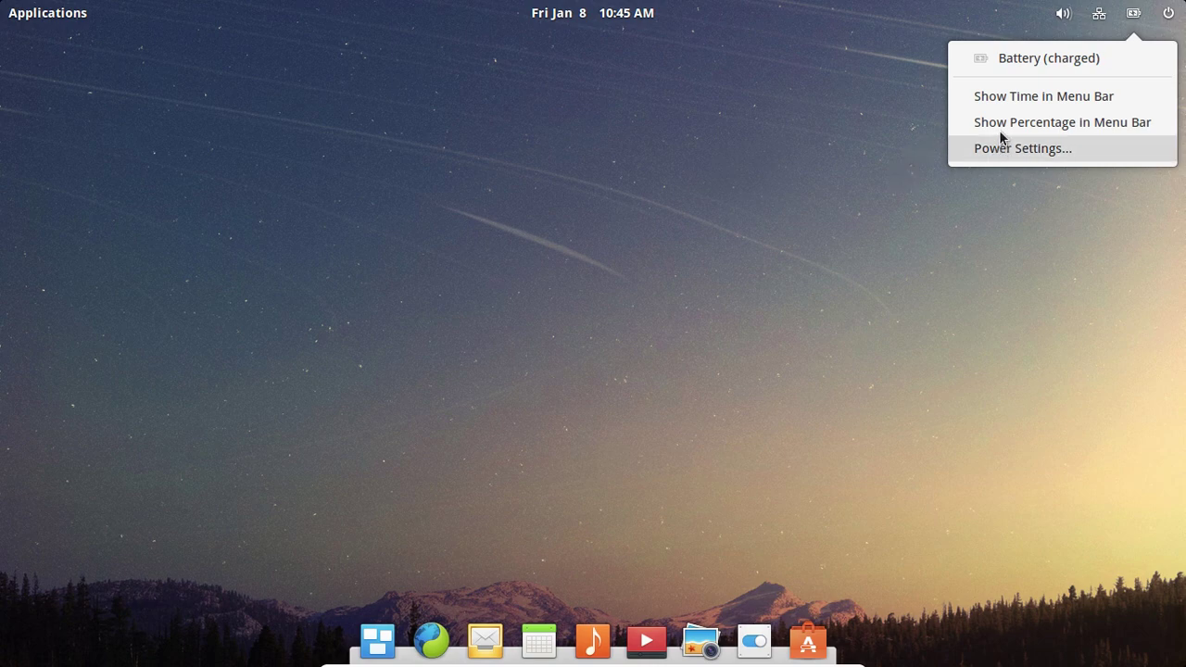
{"action": "left_click", "coordinate": [871, 135]}
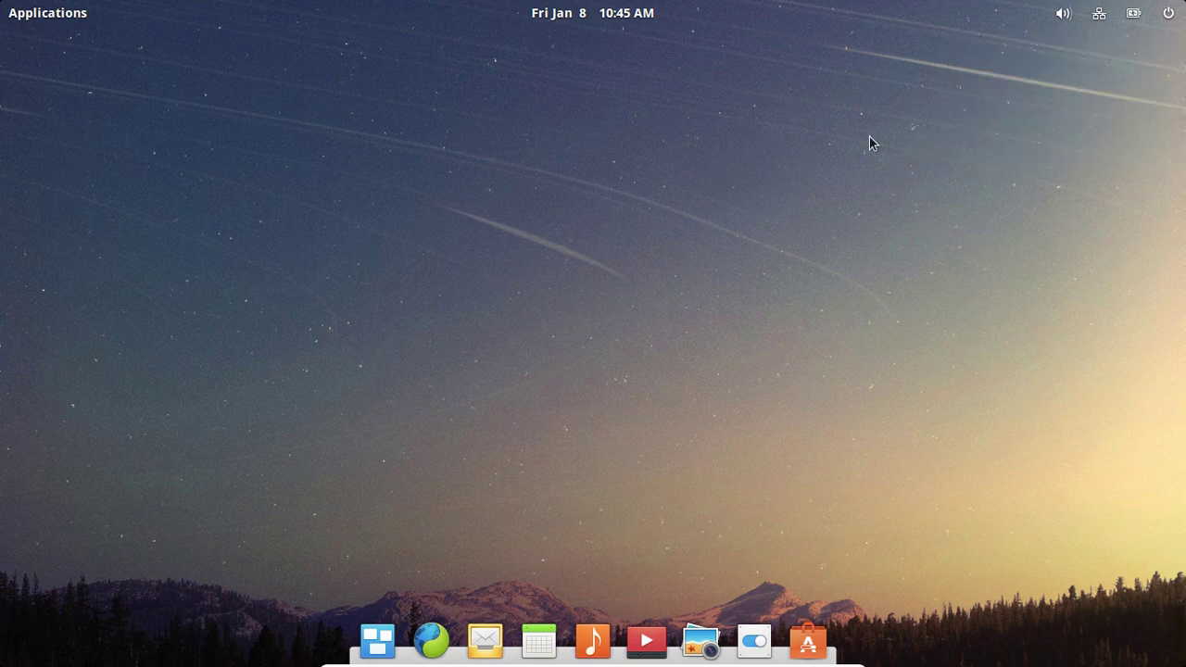
{"action": "left_click", "coordinate": [1169, 12]}
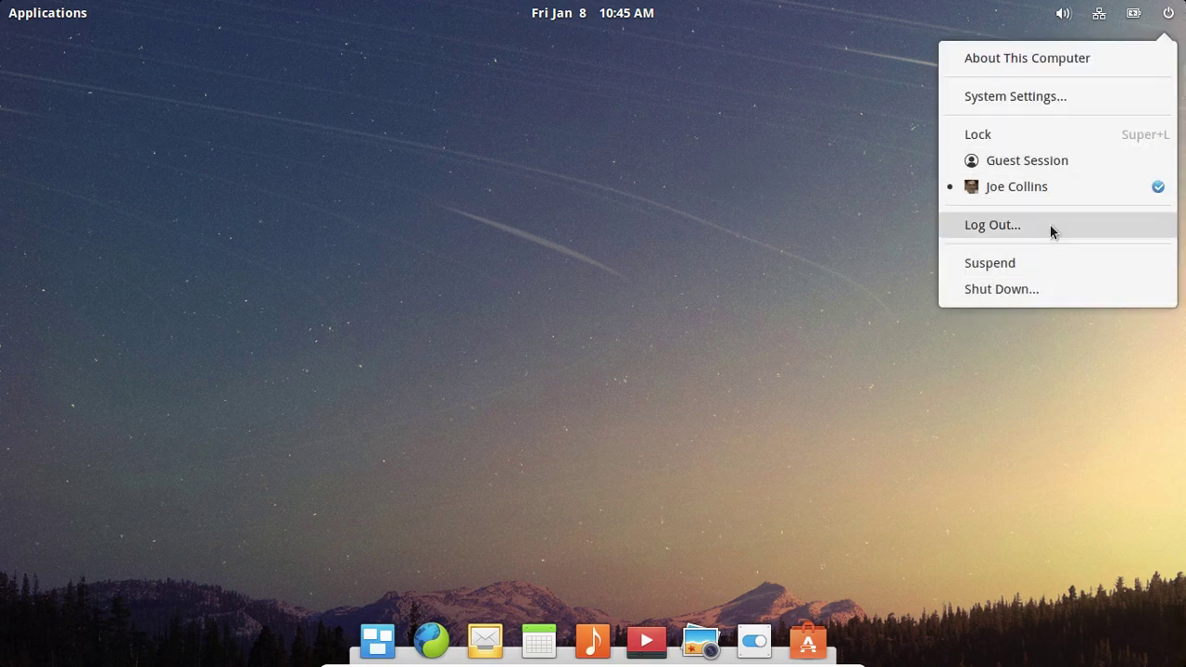
{"action": "left_click", "coordinate": [1041, 288]}
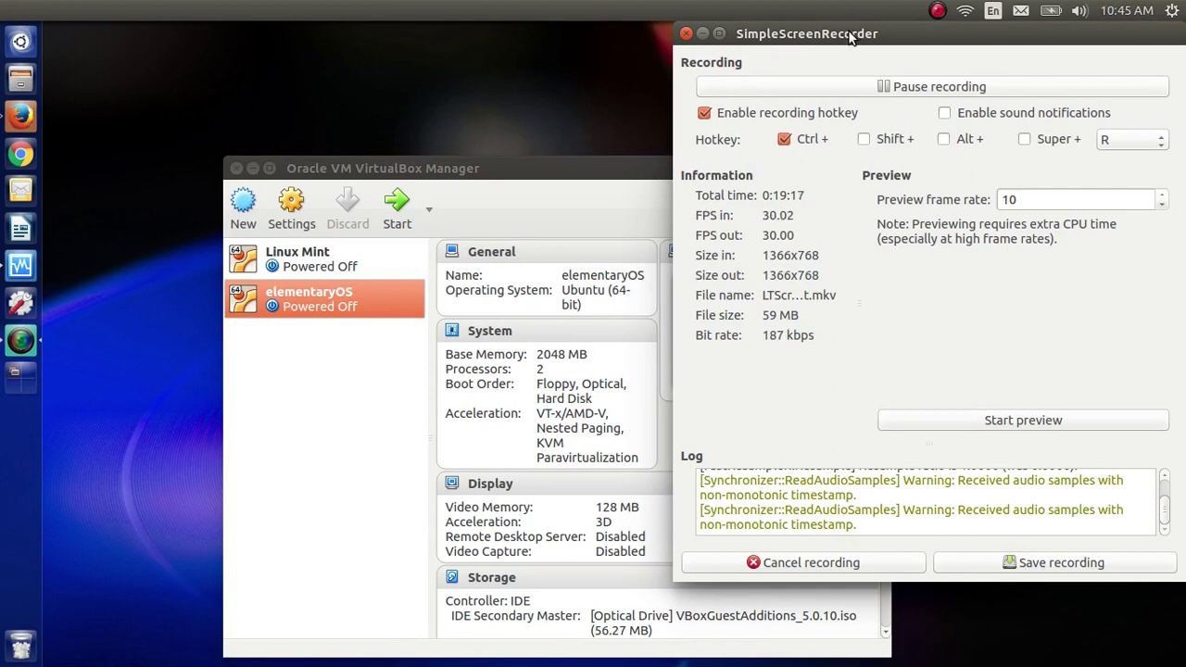
Move the SimpleScreenRecorder window to the centre of the screen, over VirtualBox Manager
{"action": "left_click_drag", "start_coordinate": [851, 36], "coordinate": [507, 77]}
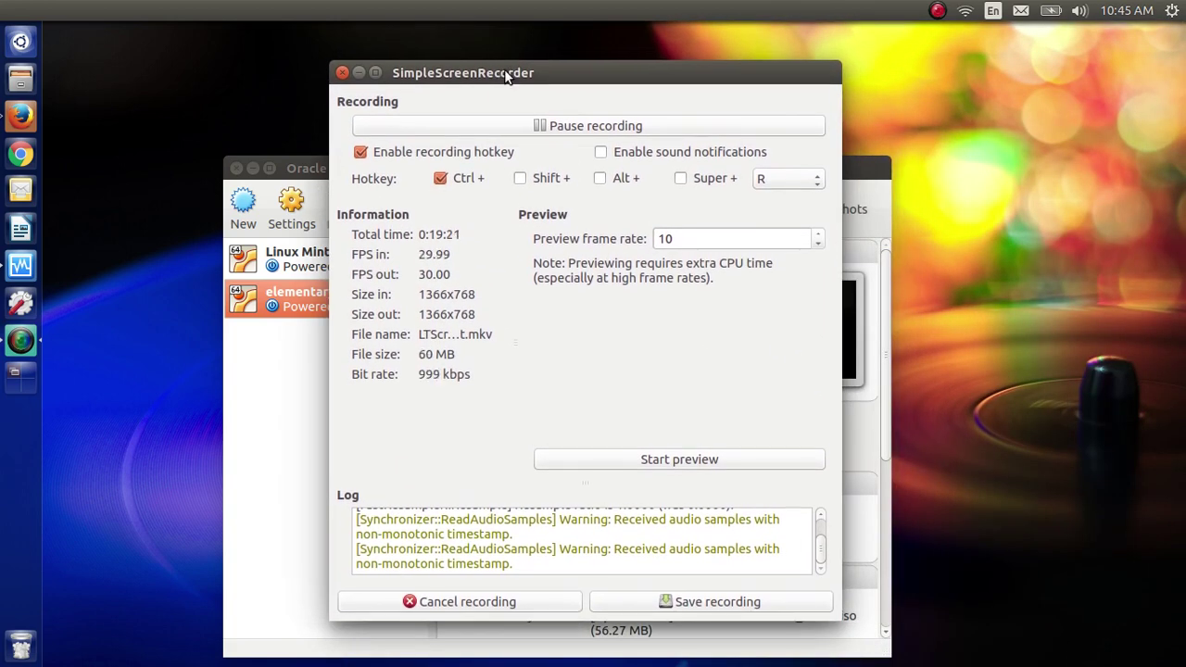